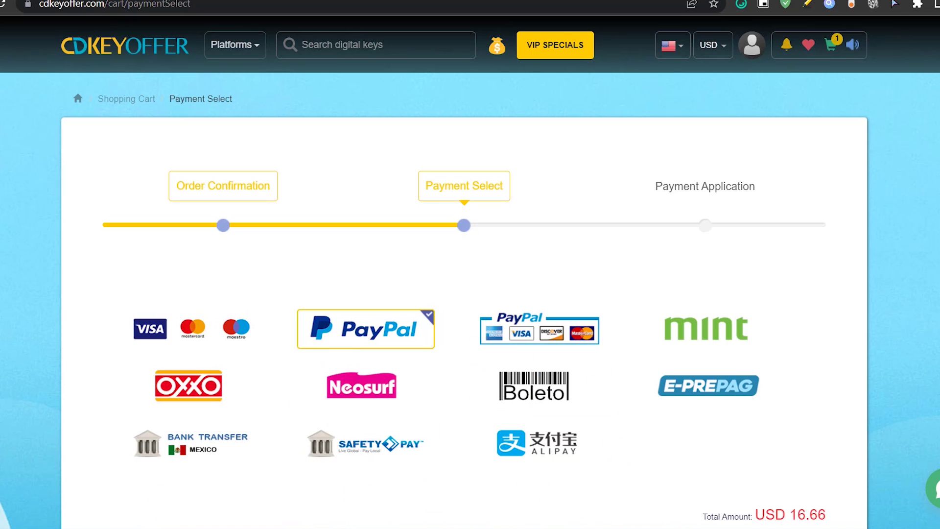
Step: Submit payment for the order with Pay Now
scroll(740, 411, down, 2)
scroll(739, 410, down, 2)
click(750, 357)
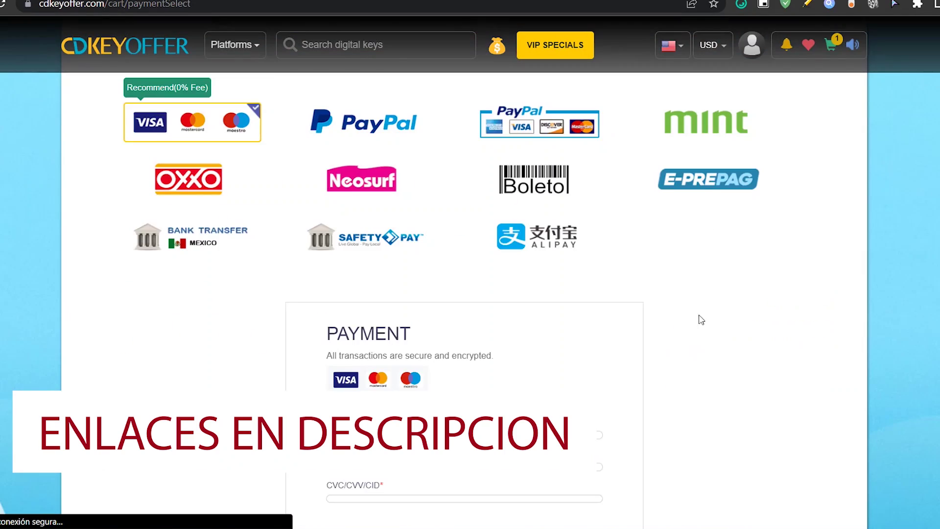
Step: Search the store for 'windows' and browse the Windows and Windows Server key listings
scroll(701, 319, up, 4)
mouse_move(752, 54)
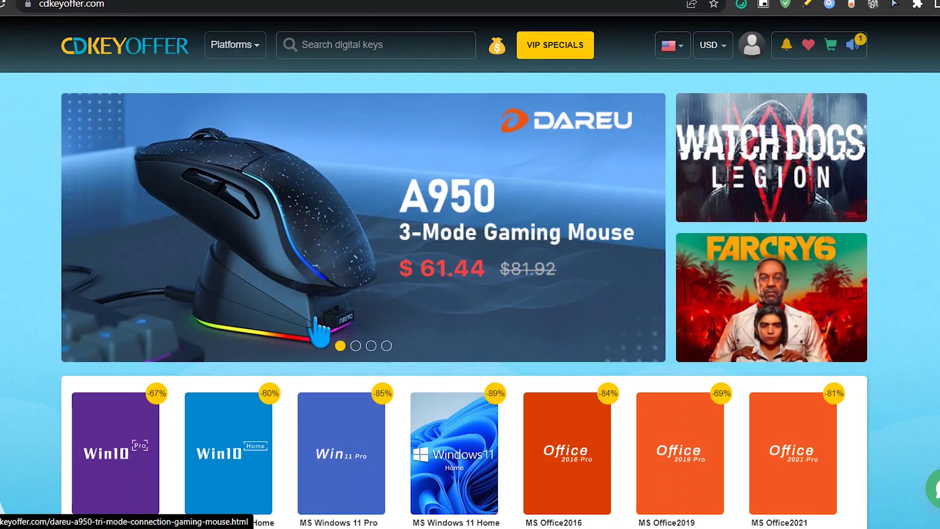
scroll(343, 353, down, 4)
scroll(365, 357, up, 4)
click(323, 45)
text(w)
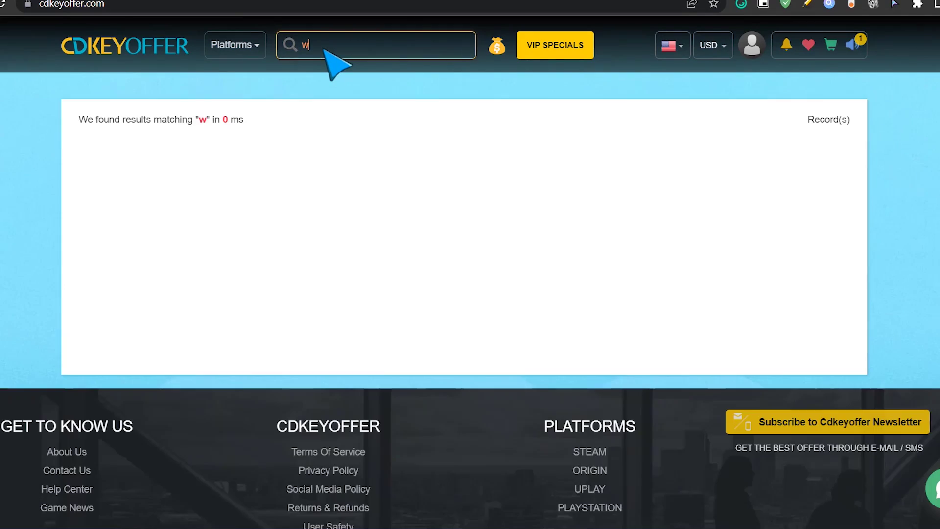
text(indows)
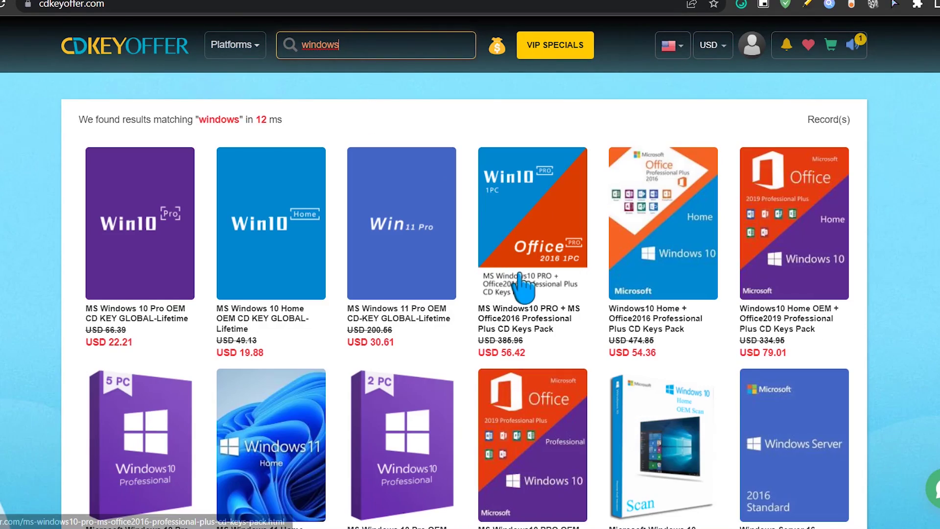
scroll(551, 298, down, 2)
scroll(540, 291, down, 15)
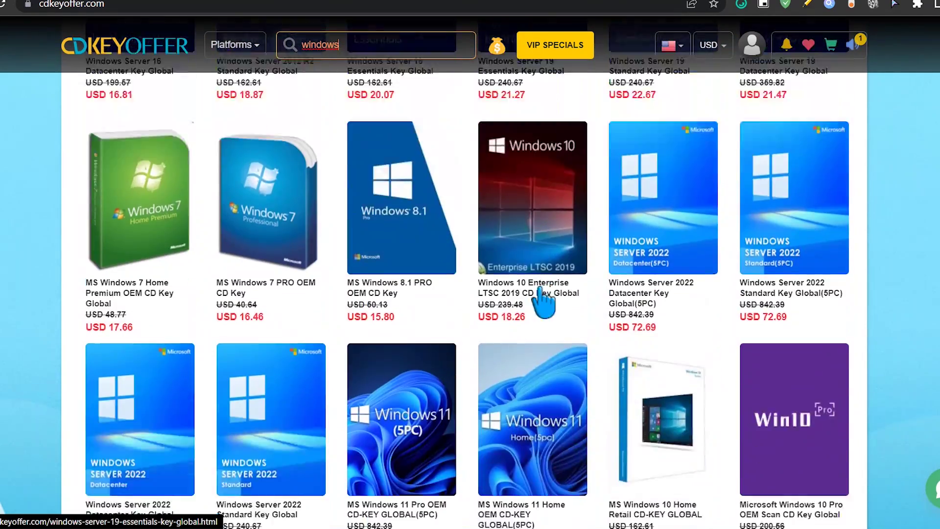
scroll(539, 290, up, 10)
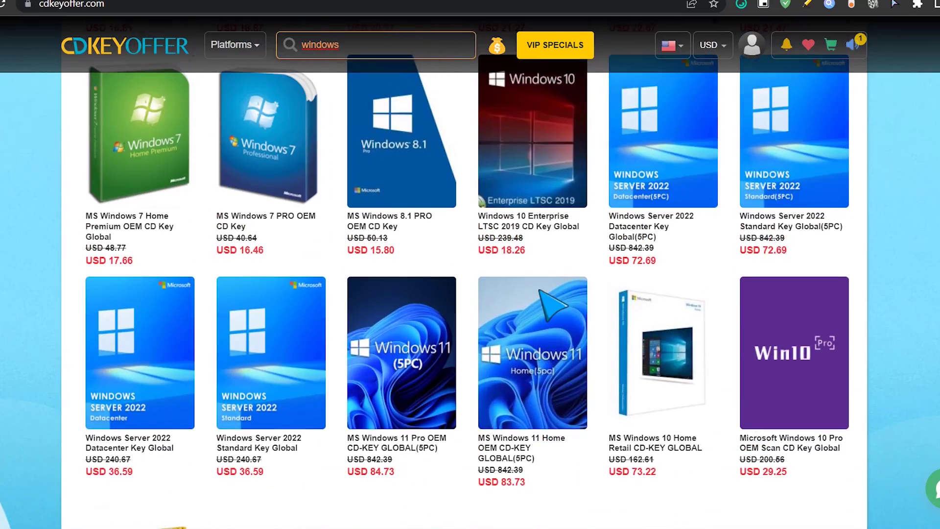
scroll(545, 305, up, 3)
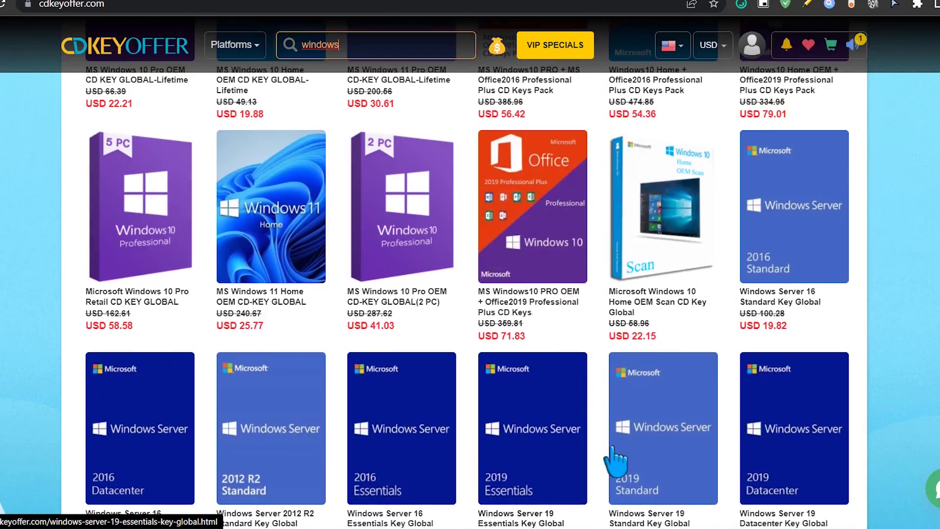
scroll(616, 460, up, 4)
scroll(705, 465, down, 5)
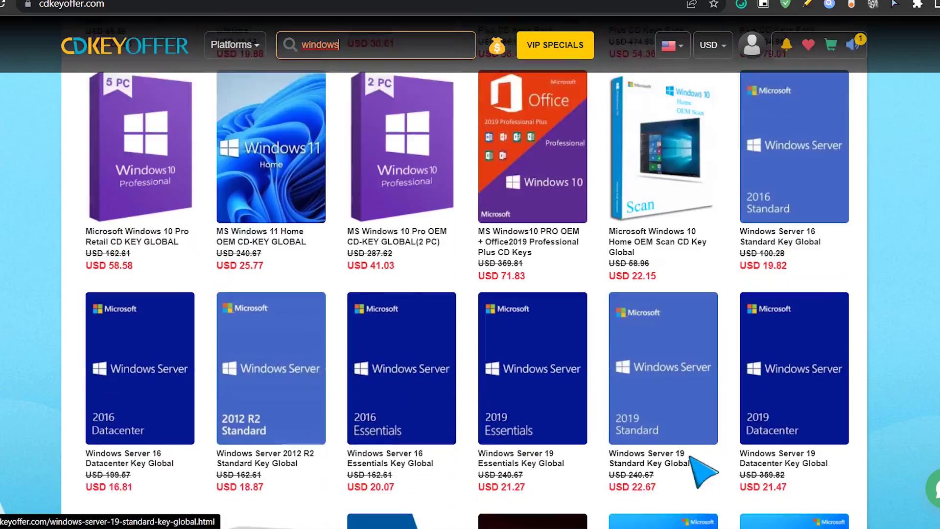
scroll(704, 473, down, 10)
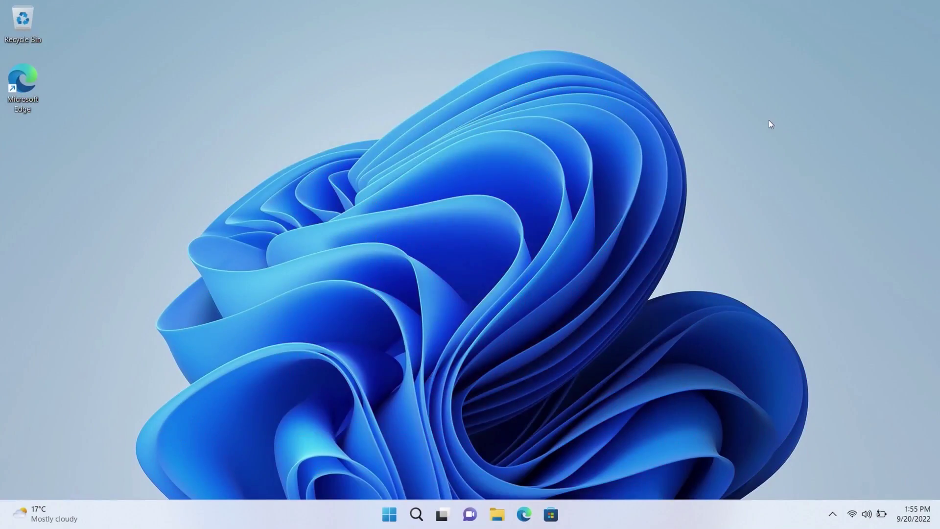
Step: Switch the Start layout to More pins, then check Windows Update for new updates
key(super)
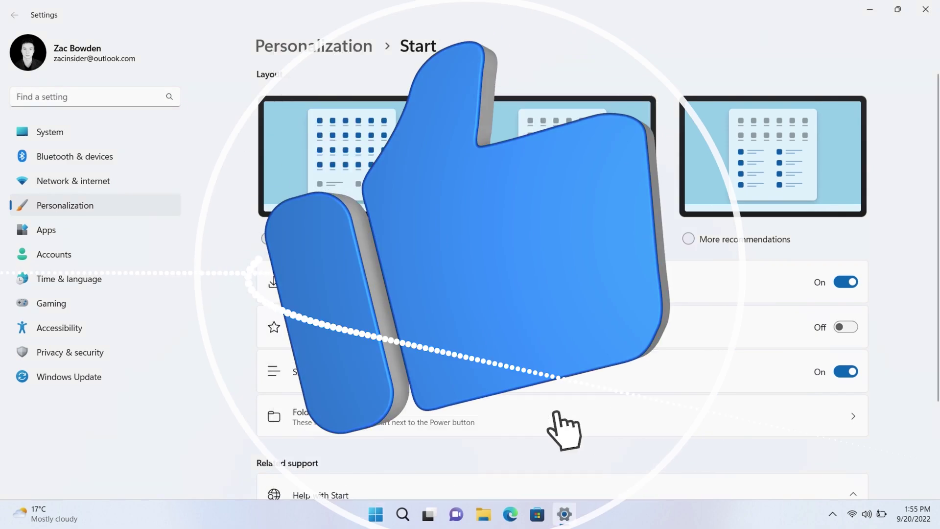
click(314, 243)
key(super)
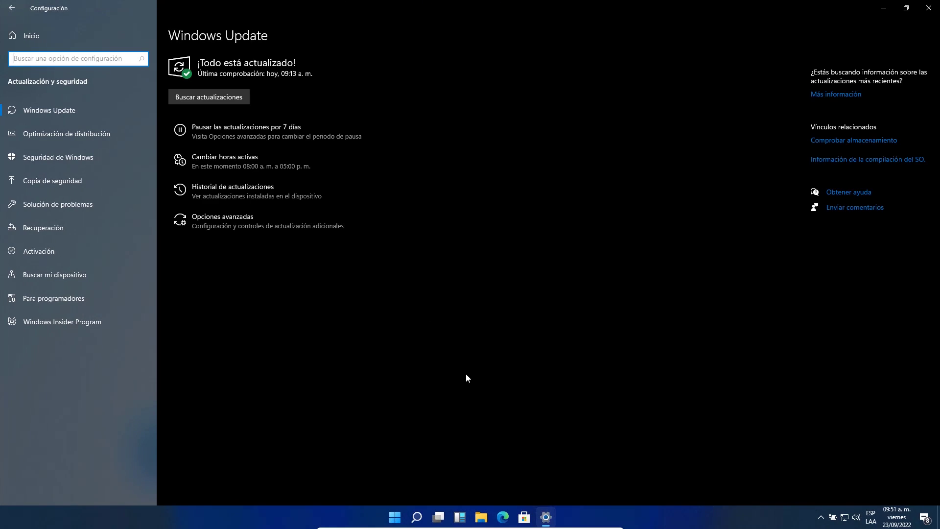
click(242, 100)
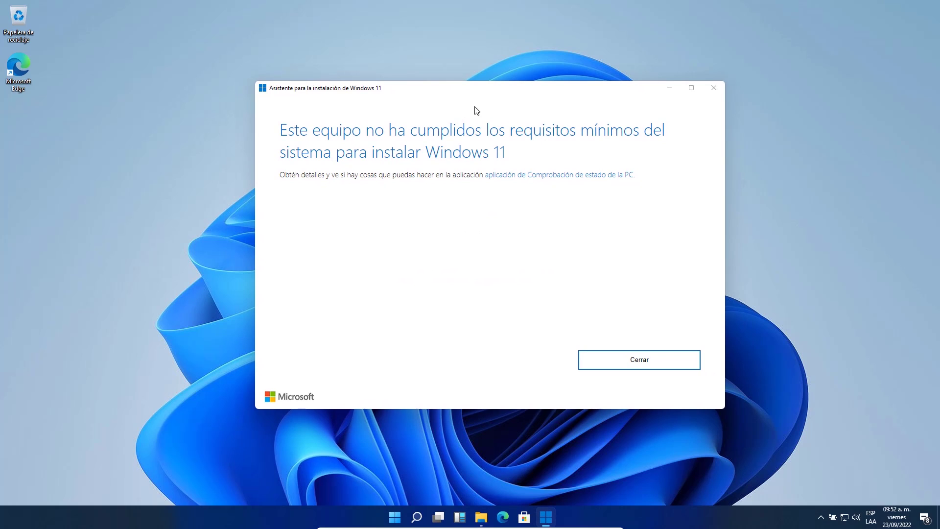
Step: Reposition the Installation Assistant window and close its requirements-not-met message with Cerrar
drag(463, 94, 453, 106)
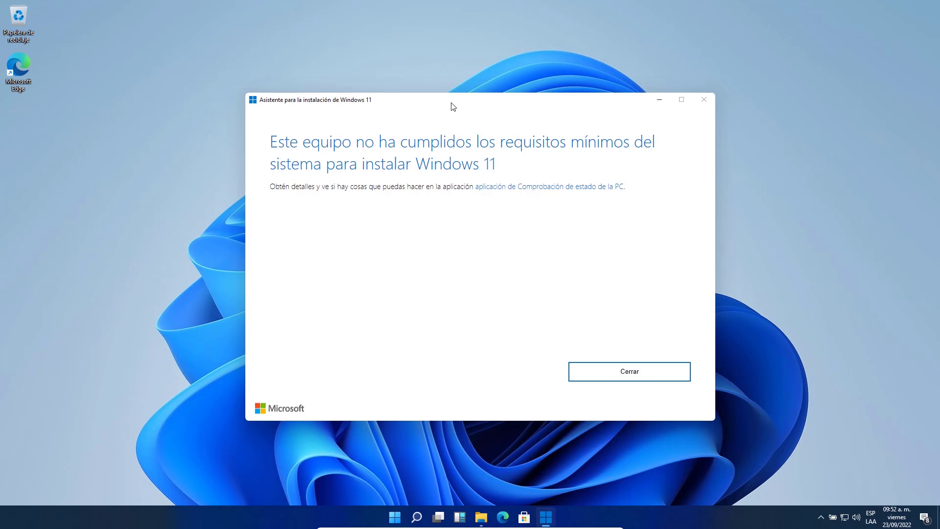
mouse_move(541, 100)
mouse_down()
mouse_move(531, 103)
mouse_move(543, 115)
mouse_up()
mouse_move(483, 133)
mouse_down()
mouse_move(477, 95)
mouse_move(518, 100)
mouse_move(481, 181)
mouse_move(484, 90)
mouse_move(506, 89)
mouse_move(481, 168)
mouse_move(500, 124)
mouse_move(445, 84)
mouse_move(485, 181)
mouse_move(468, 136)
mouse_up()
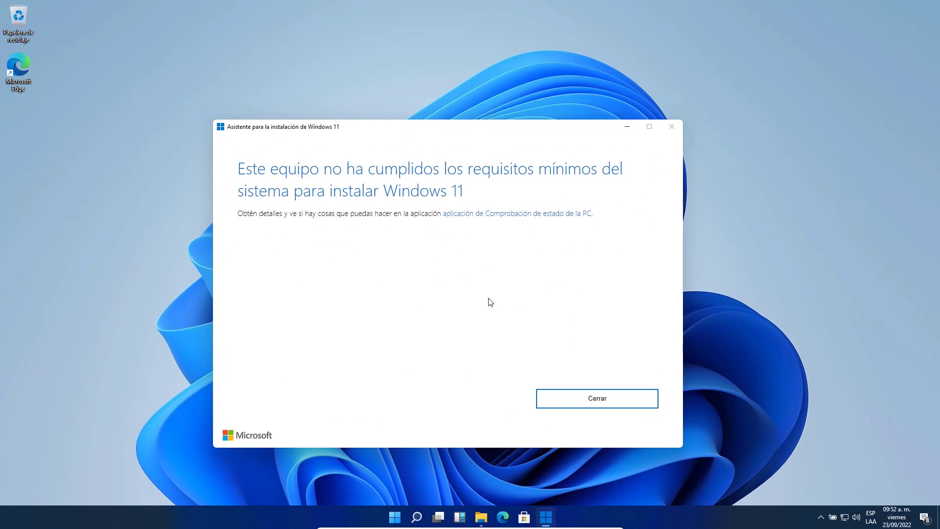
click(601, 397)
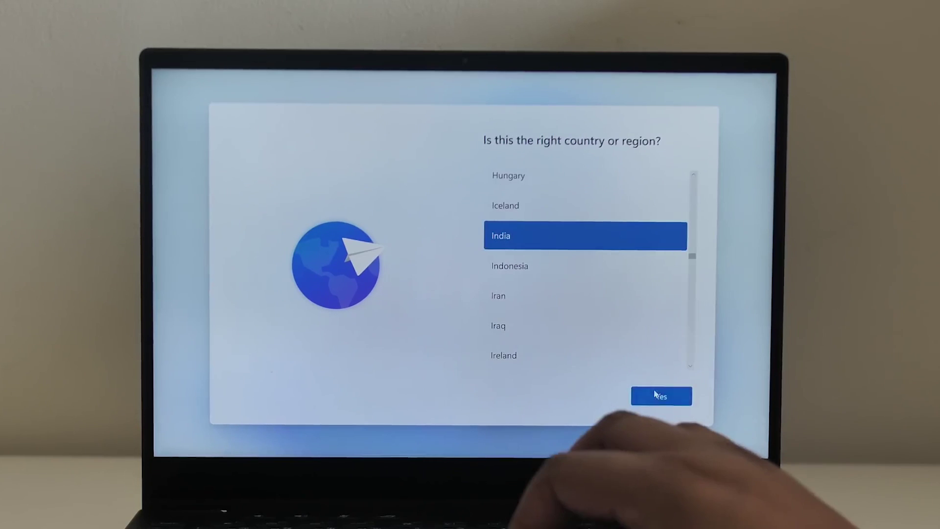
Step: Confirm India and the keyboard layout, skip a second layout, and enter the Iron LAN Wi-Fi key
click(656, 394)
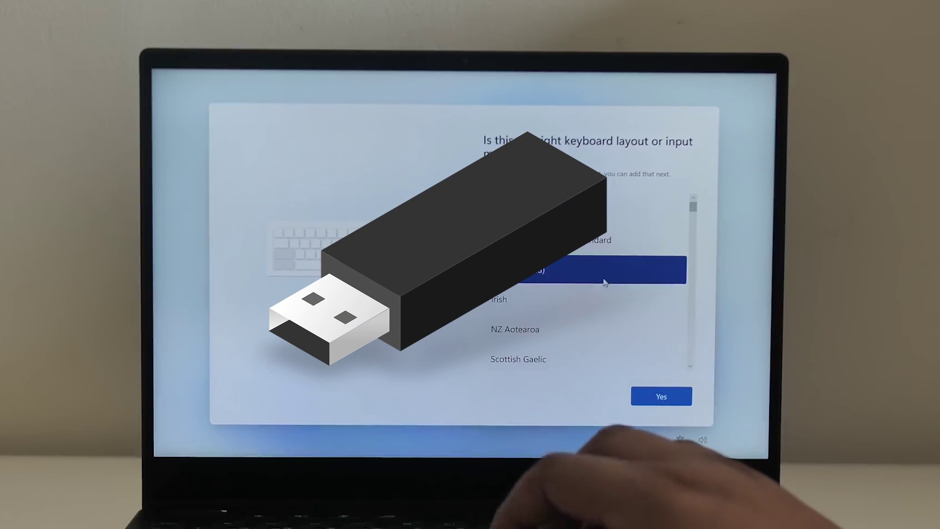
click(655, 394)
click(652, 396)
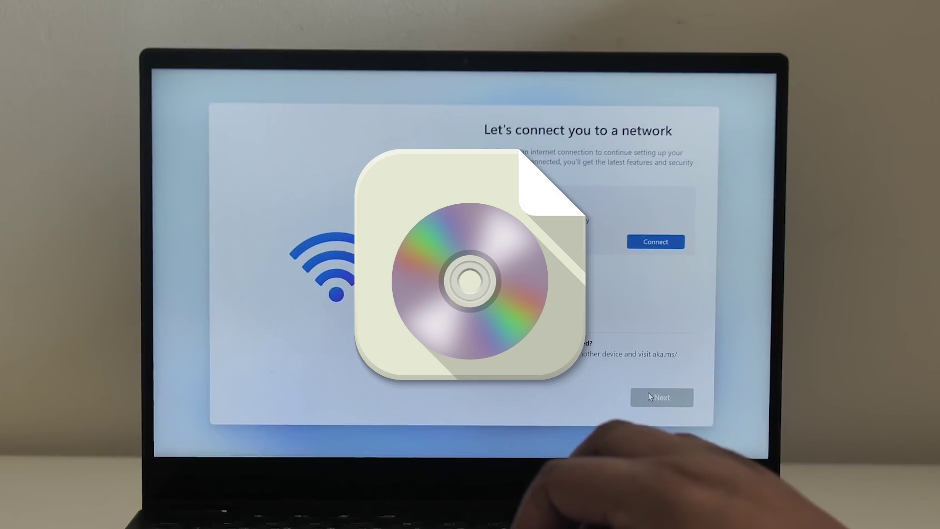
click(658, 246)
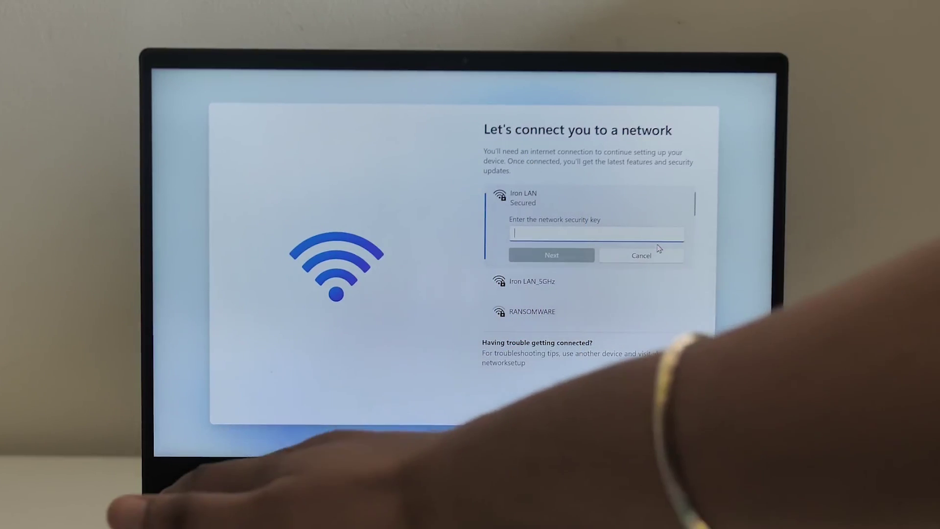
text(••••)
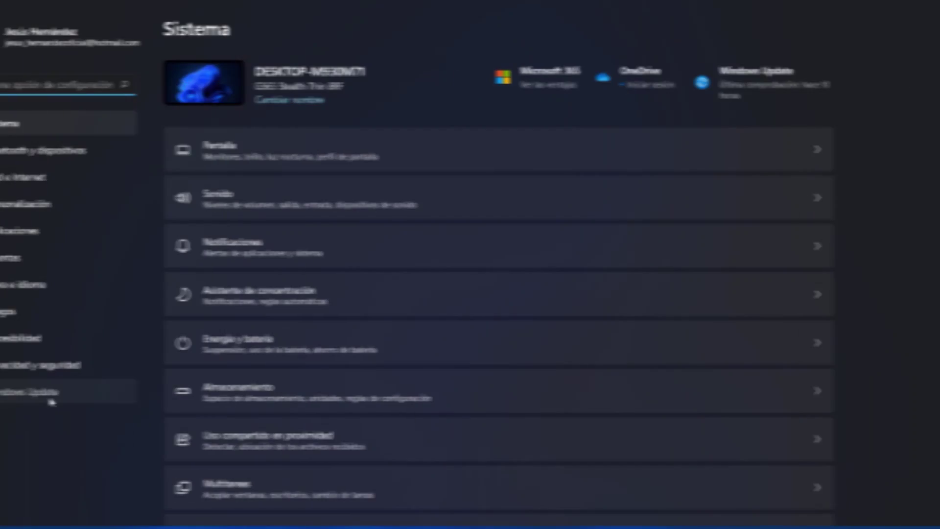
Step: Go to Windows Update in Settings and run Buscar actualizaciones
click(49, 395)
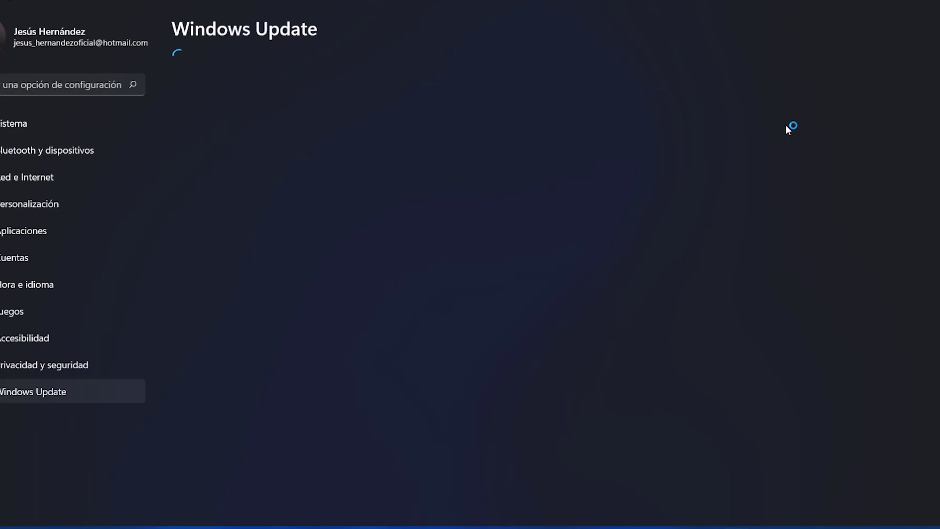
click(788, 96)
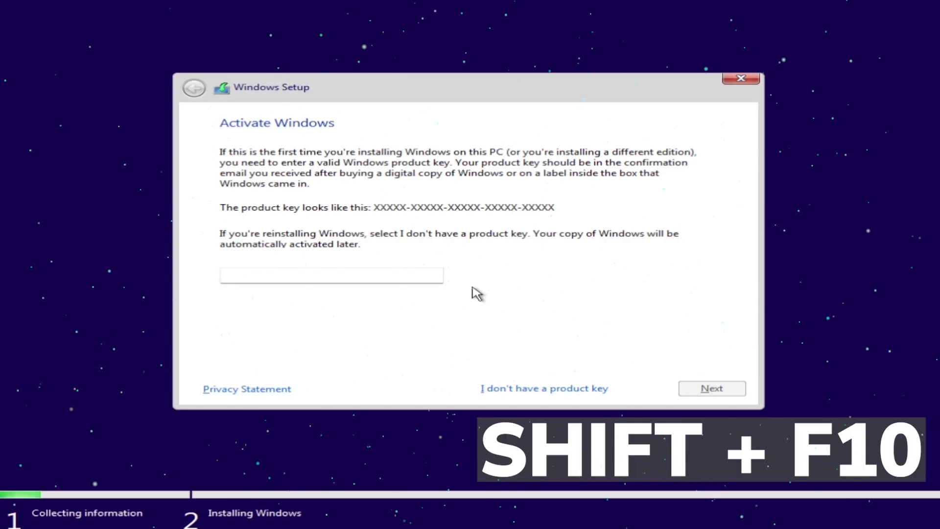
Step: Open regedit from the setup prompt and create a LabConfig key under HKEY_LOCAL_MACHINE\SYSTEM\Setup
key(shift+F10)
text(regedit)
key(Return)
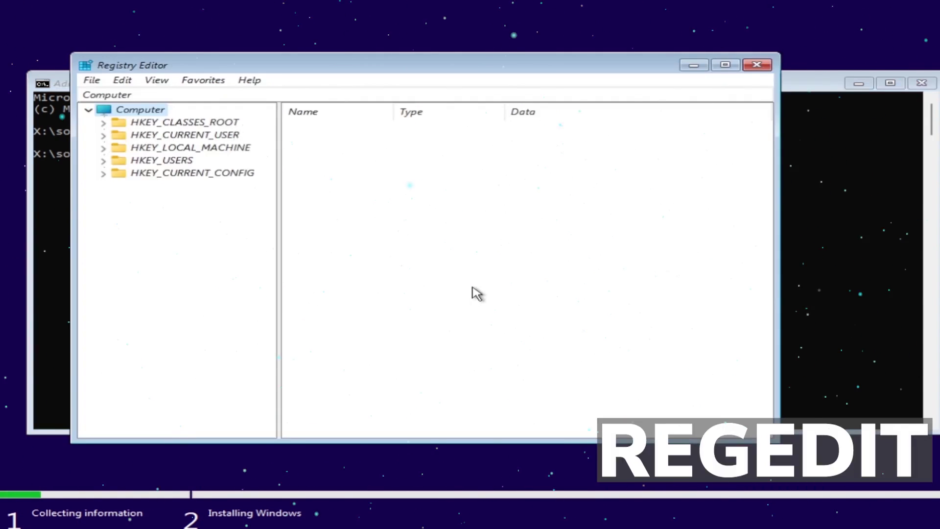
click(103, 148)
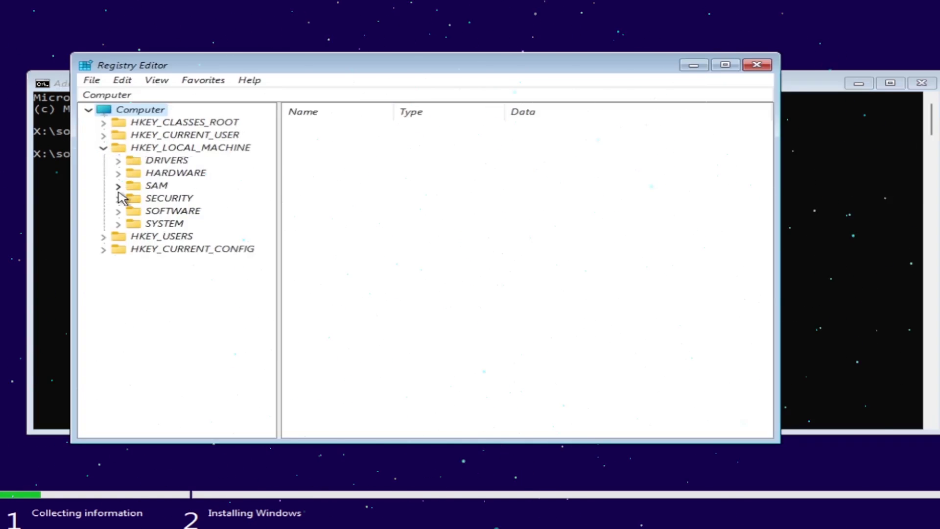
click(118, 224)
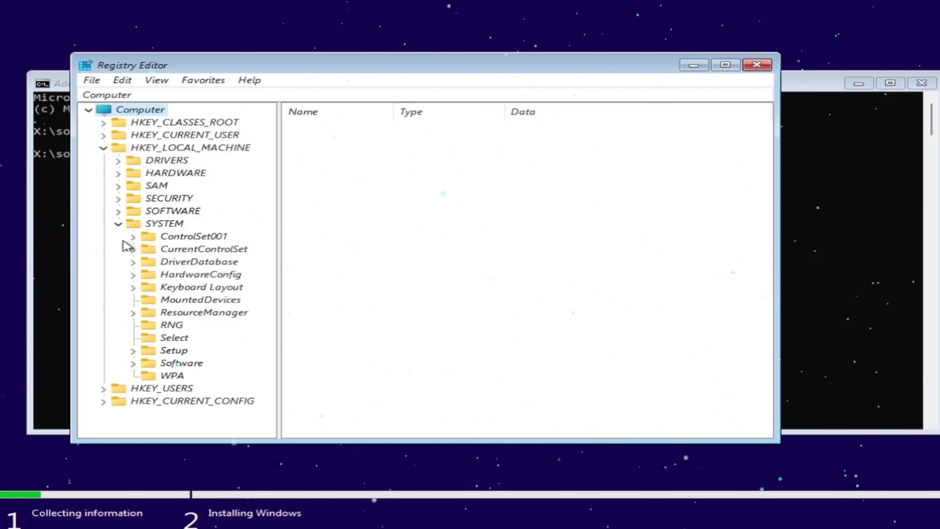
click(133, 351)
right_click(169, 351)
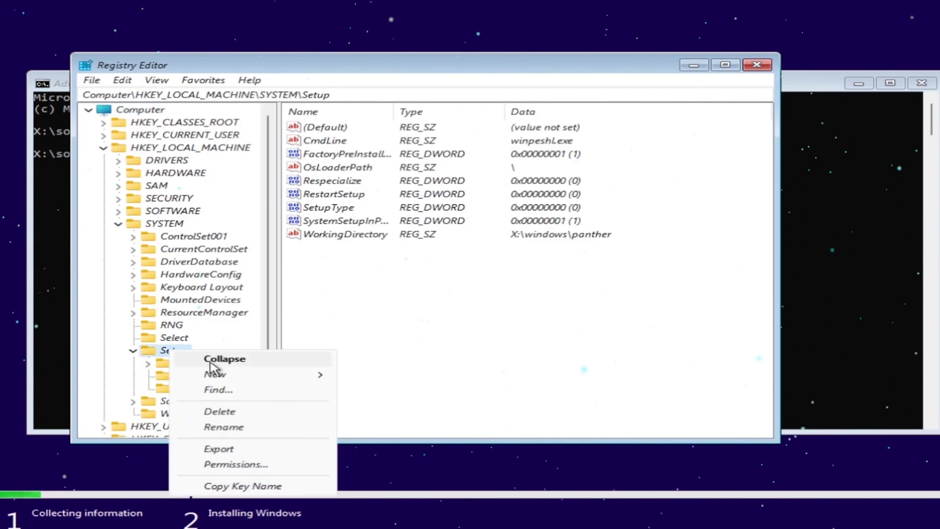
mouse_move(210, 374)
click(375, 377)
text(La)
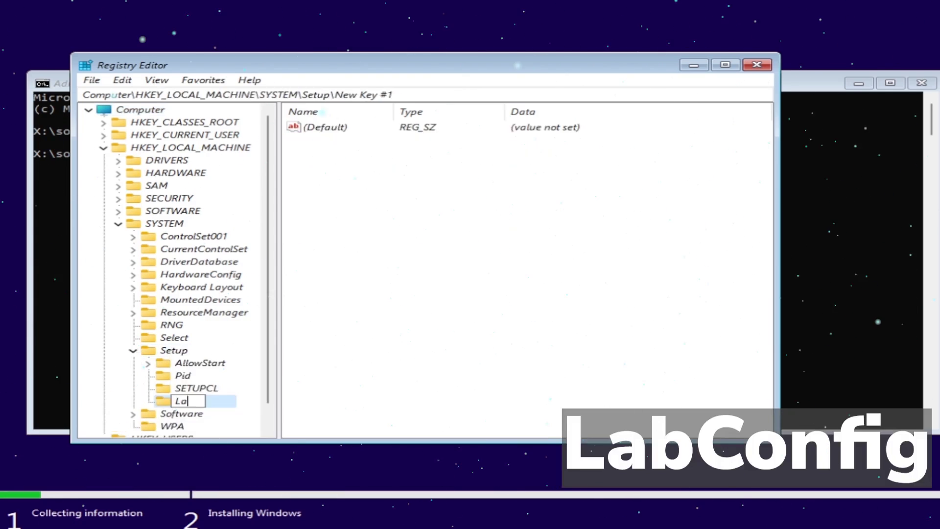
text(bConfig)
key(Return)
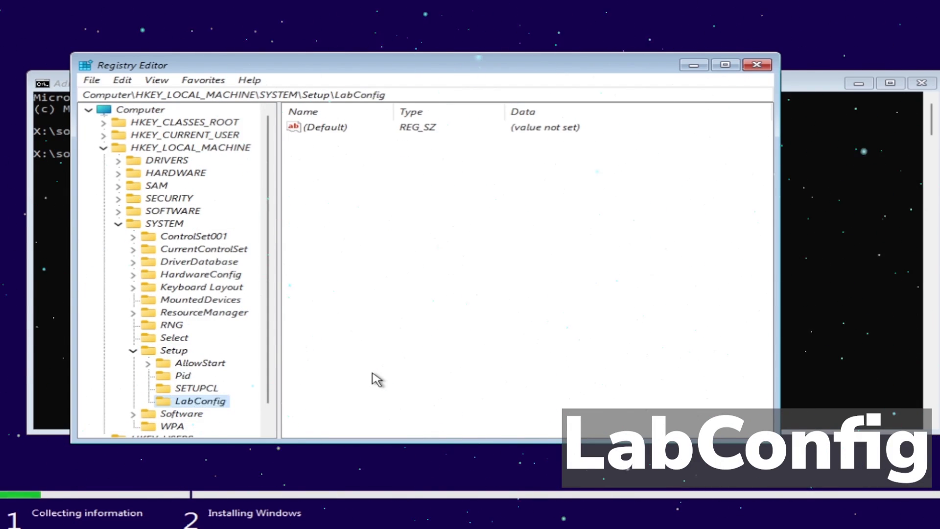
Step: Add a BypassTPMCheck DWORD (32-bit) value to LabConfig with data 1
right_click(380, 232)
mouse_move(431, 239)
click(388, 251)
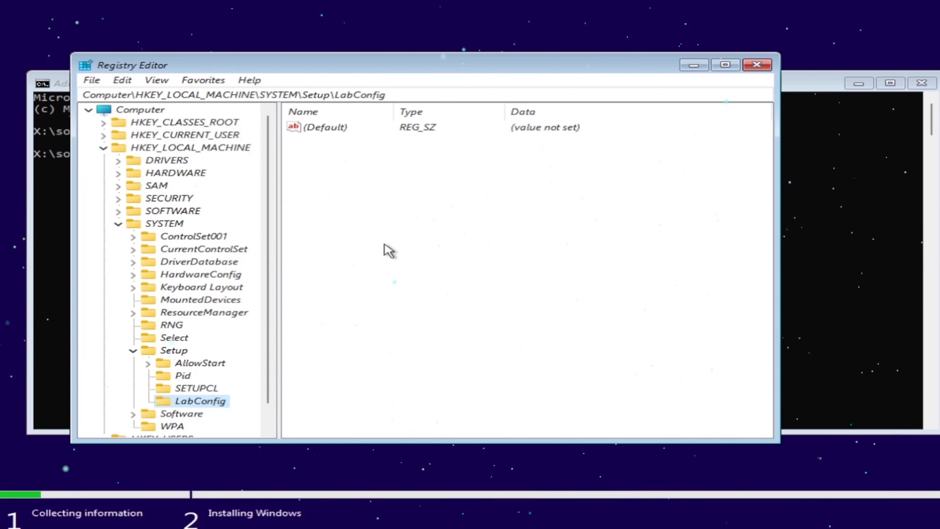
right_click(382, 235)
mouse_move(414, 240)
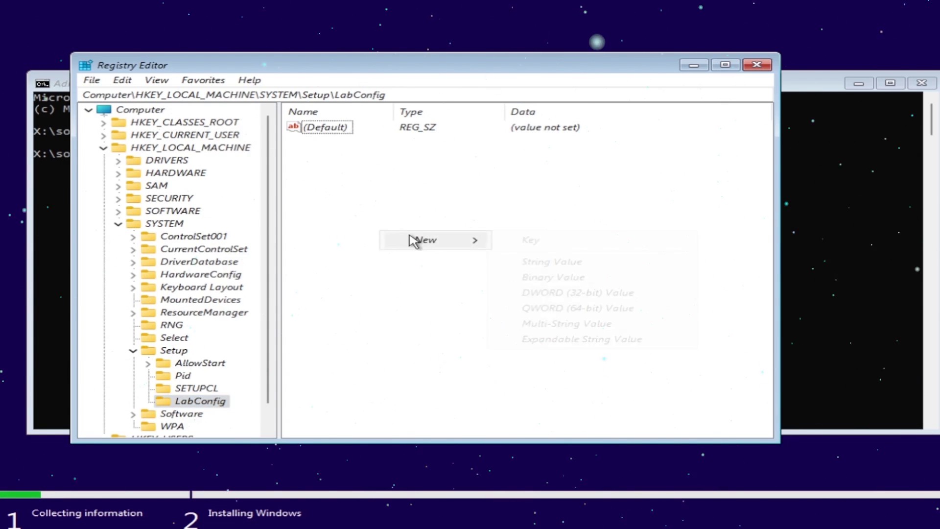
click(540, 296)
text(Bypass)
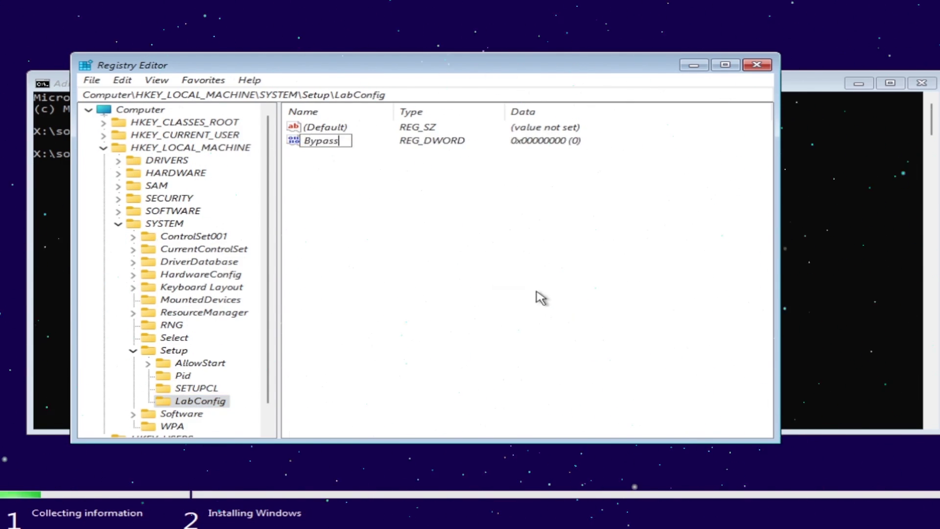
text(TPMCheck)
key(Return)
key(Return)
text(1)
key(Return)
Step: Add a BypassSecureBootCheck DWORD (32-bit) value with data 1
right_click(338, 208)
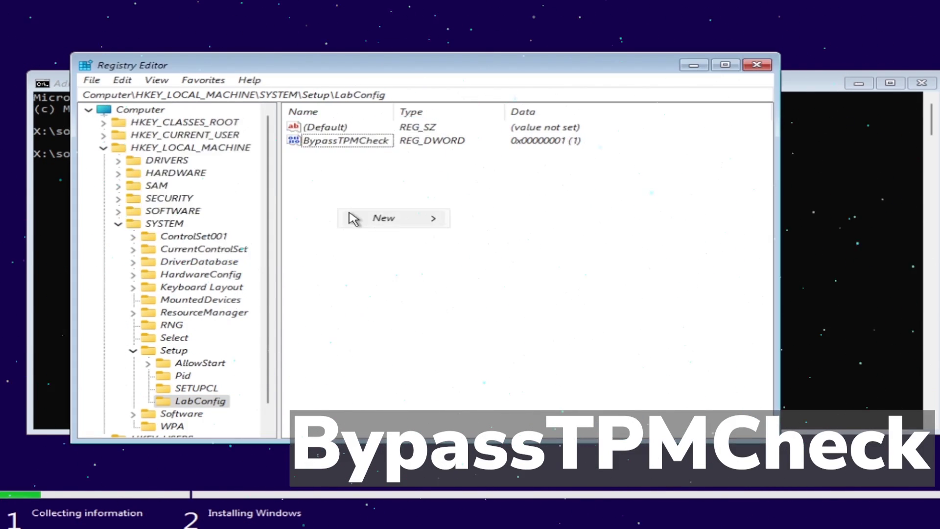
mouse_move(392, 216)
click(492, 271)
text(Byp)
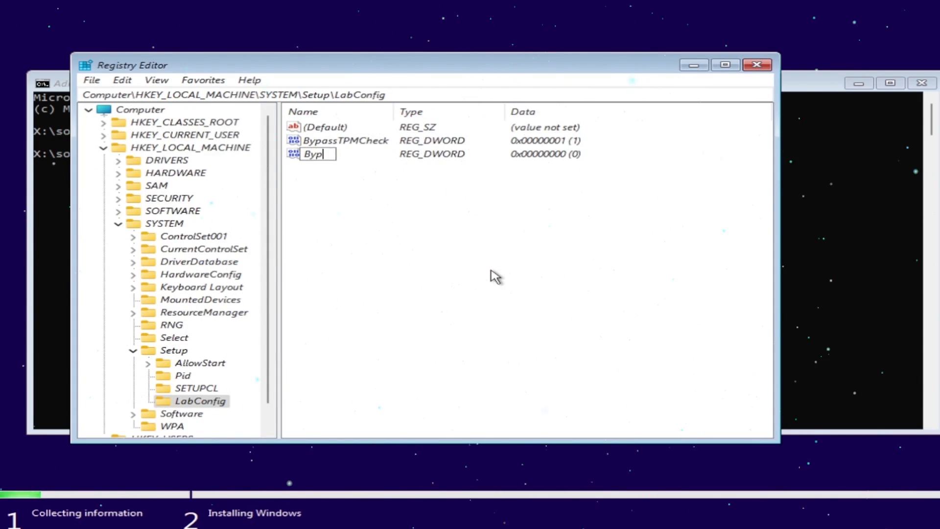
text(assSecureBootCheck)
key(Return)
key(Return)
text(1)
key(Return)
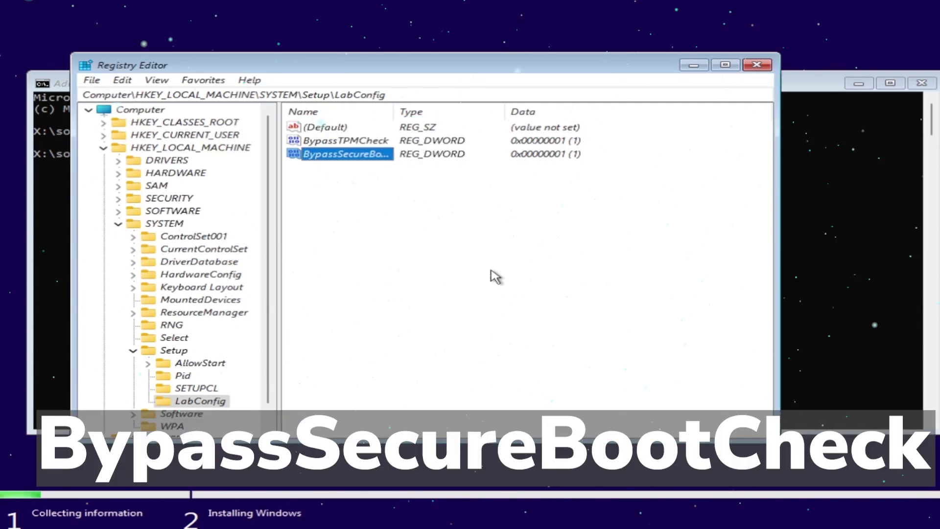
Step: Close Registry Editor and the prompt, then proceed keyless to a custom Windows 11 Pro install
click(758, 64)
click(922, 83)
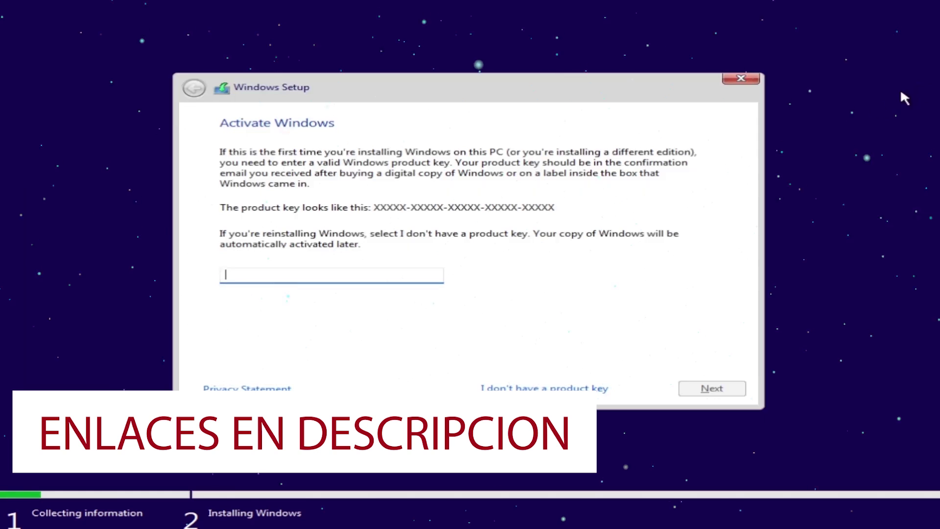
click(574, 386)
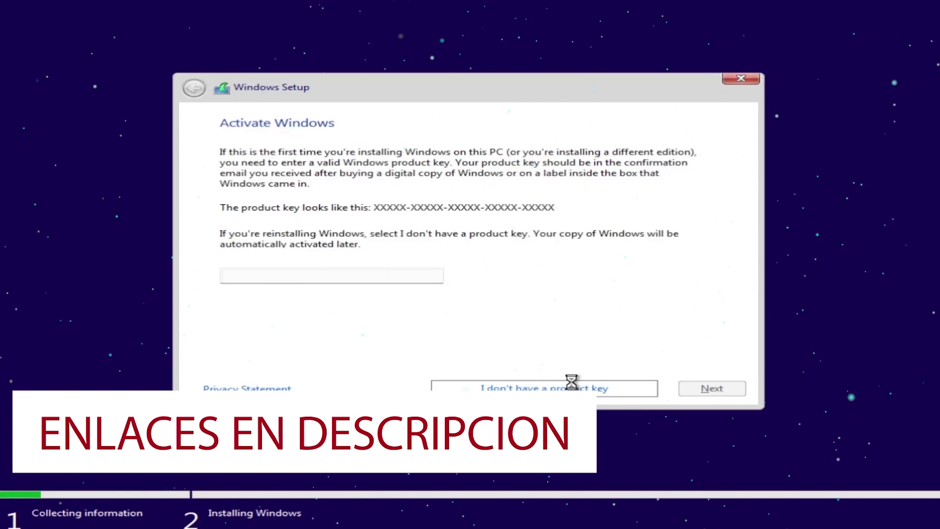
click(700, 389)
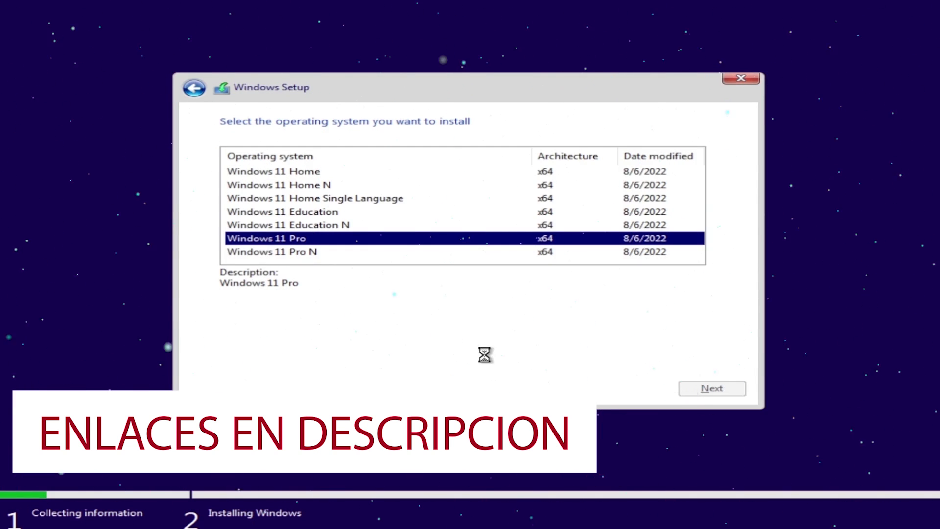
click(439, 361)
click(700, 389)
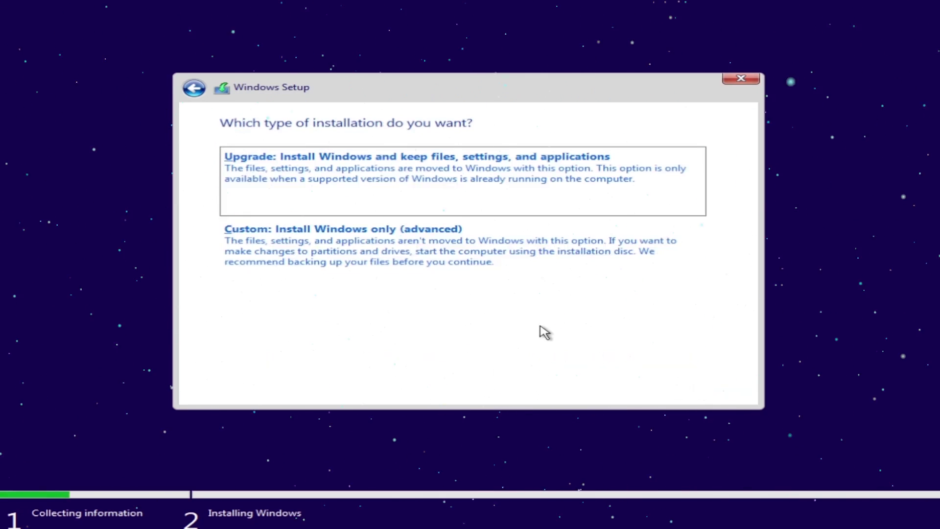
click(479, 300)
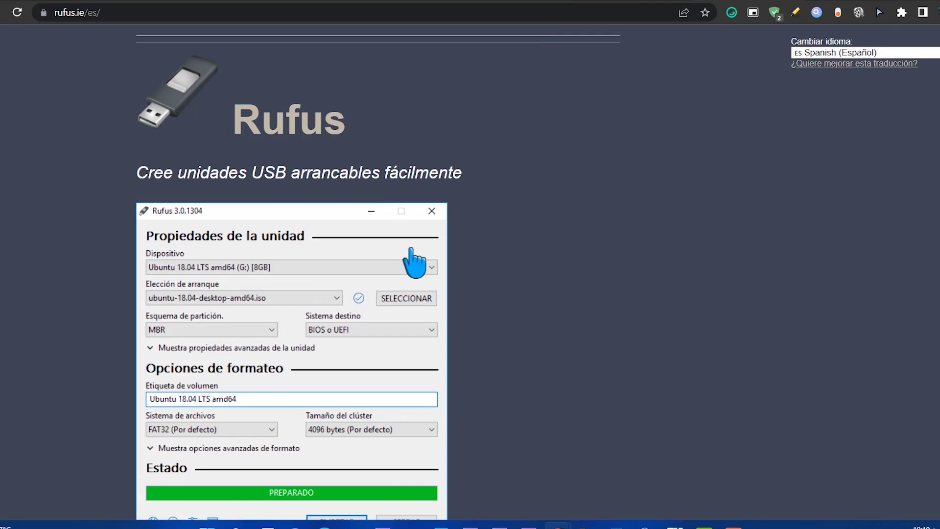
scroll(470, 272, down, 1)
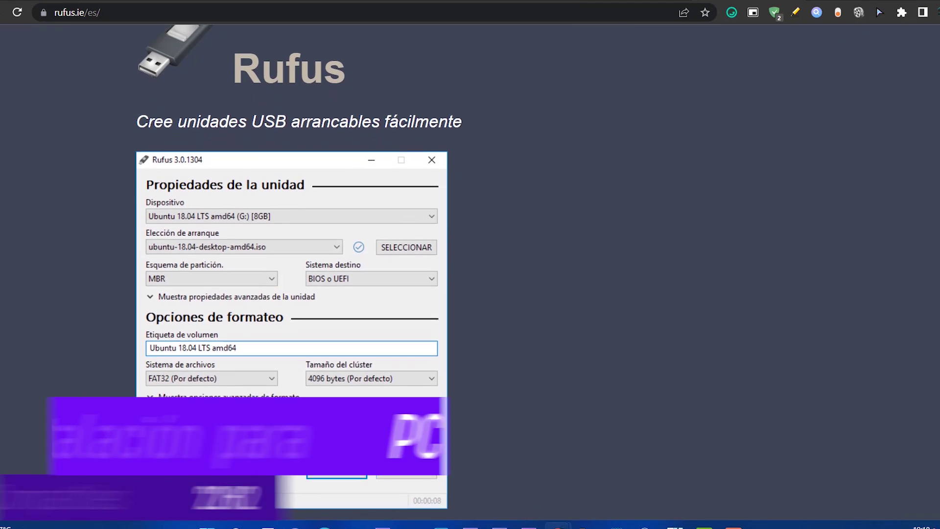
scroll(470, 273, down, 10)
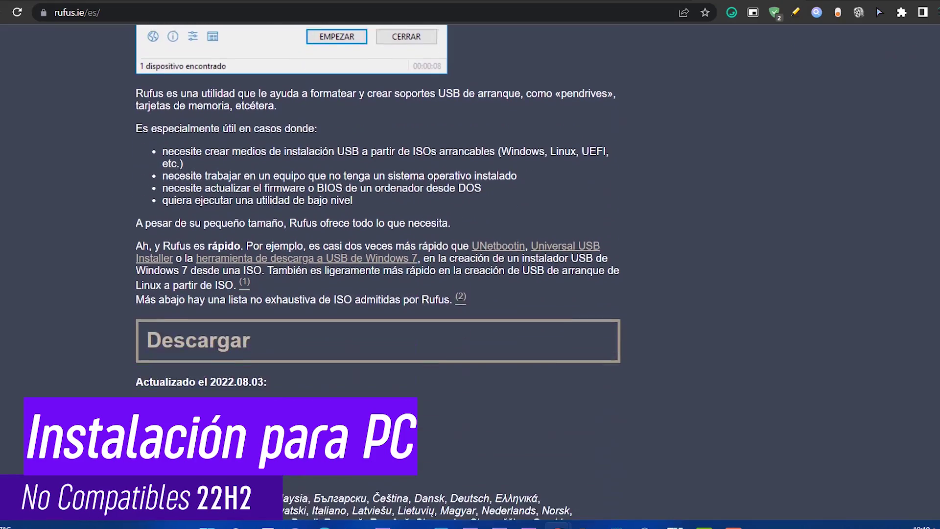
scroll(537, 342, down, 8)
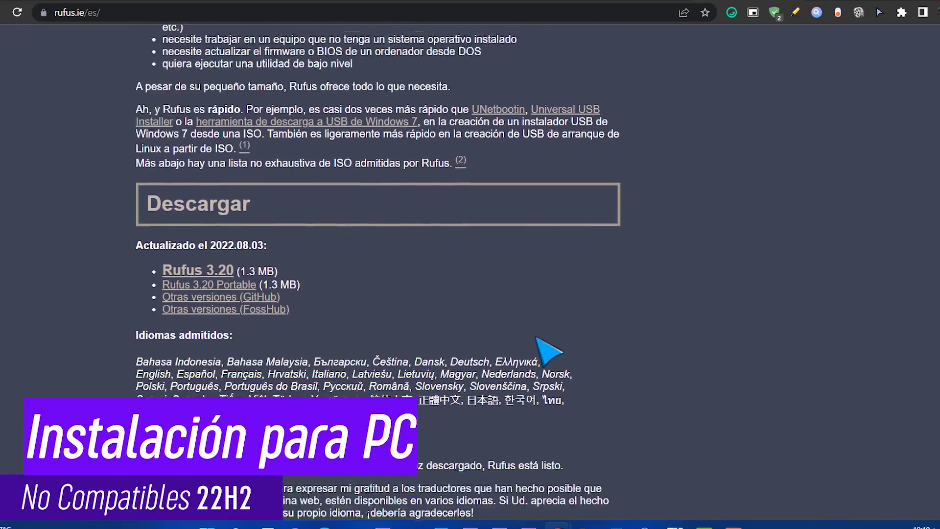
scroll(548, 350, down, 8)
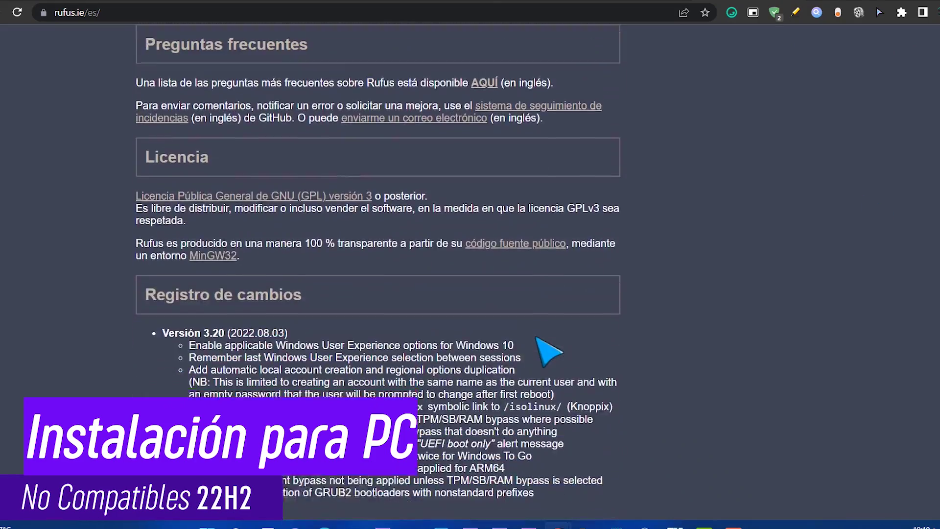
scroll(549, 350, down, 8)
scroll(548, 350, down, 15)
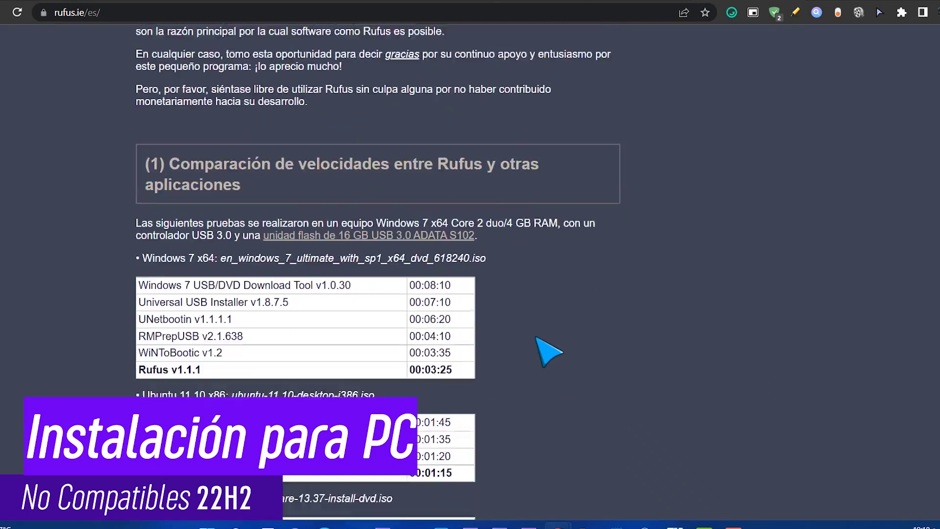
scroll(549, 350, up, 20)
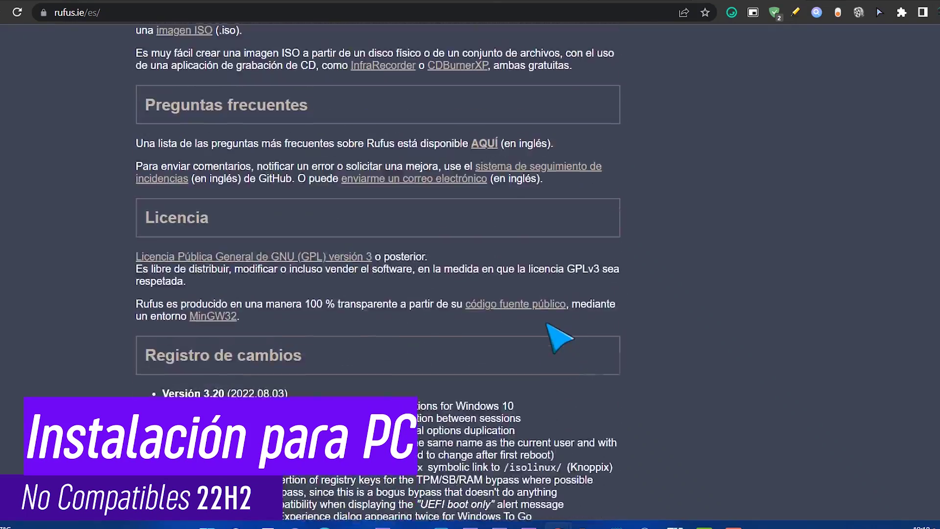
scroll(549, 328, up, 15)
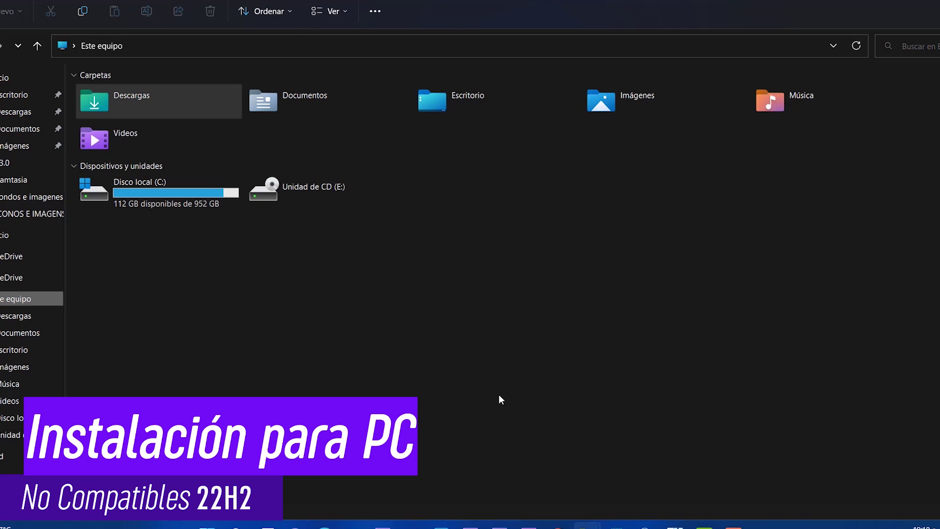
Step: Launch Rufus from Start search and load Win11_22H2_Spanish_Mexico_x64.iso from Descargas
click(225, 523)
text(r)
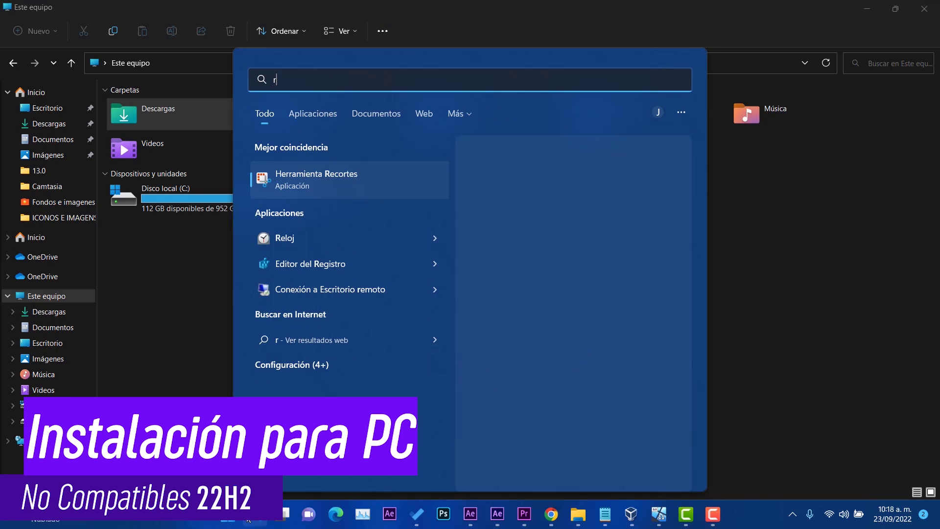
text(uf)
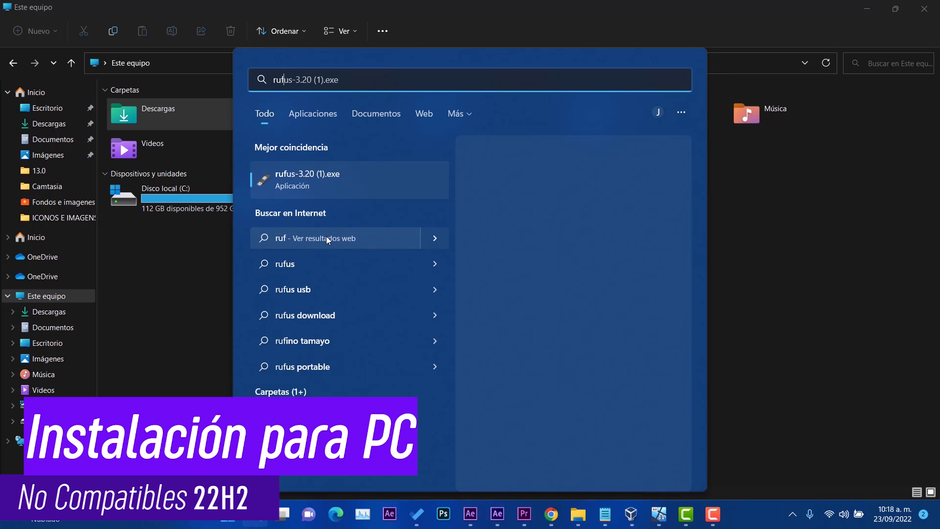
key(Return)
click(587, 304)
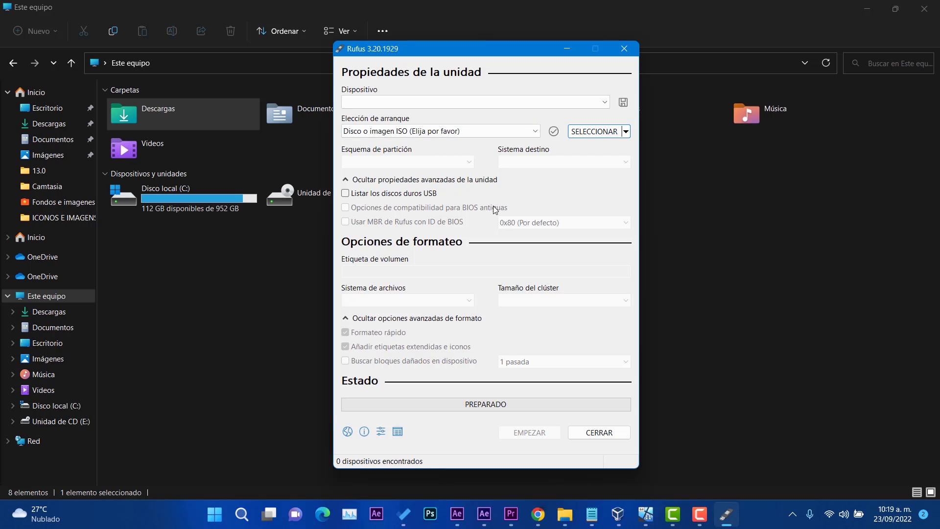
click(595, 131)
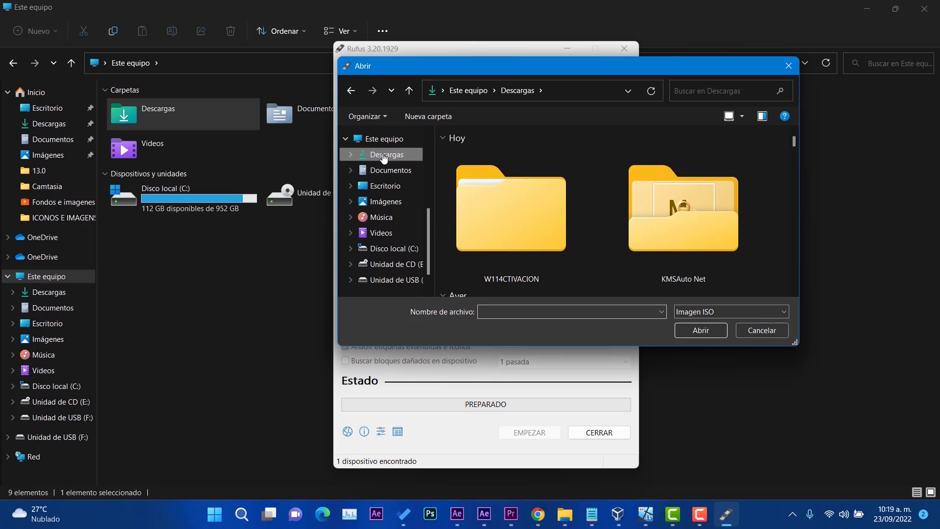
scroll(552, 214, down, 3)
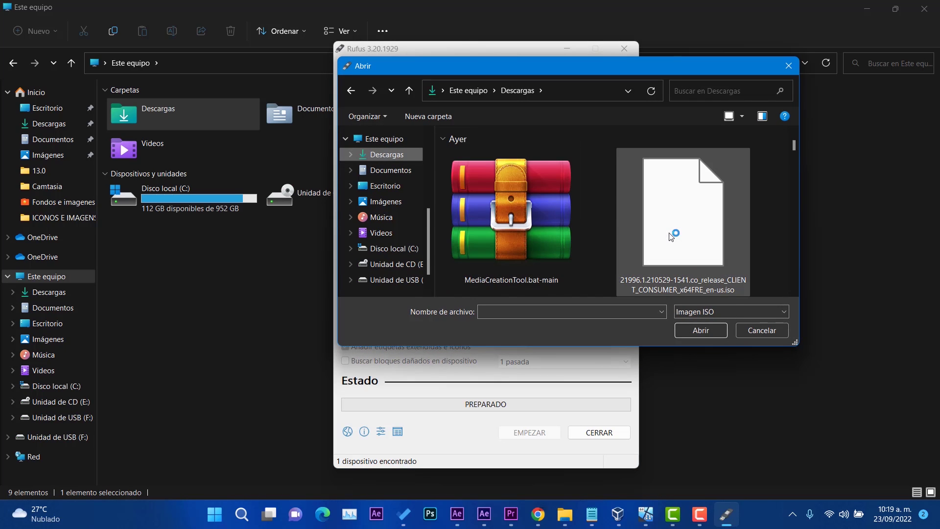
scroll(670, 238, down, 3)
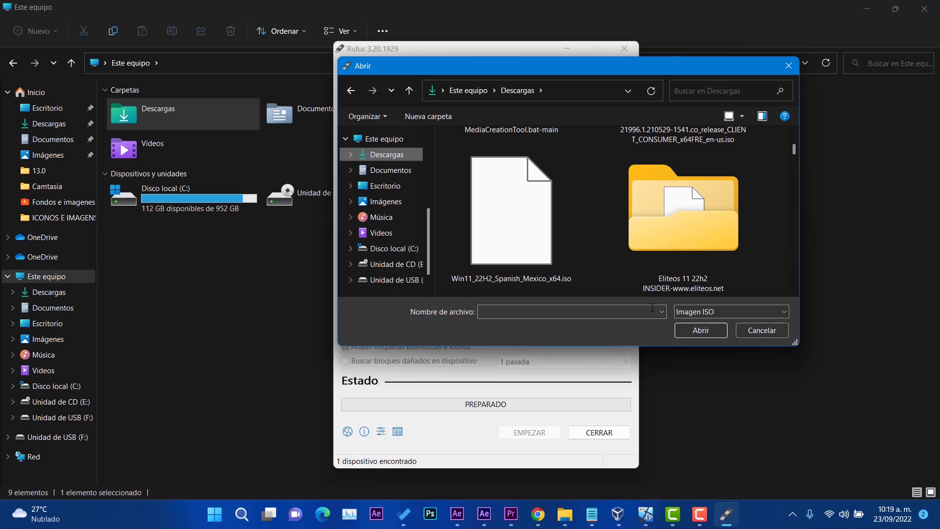
double_click(512, 216)
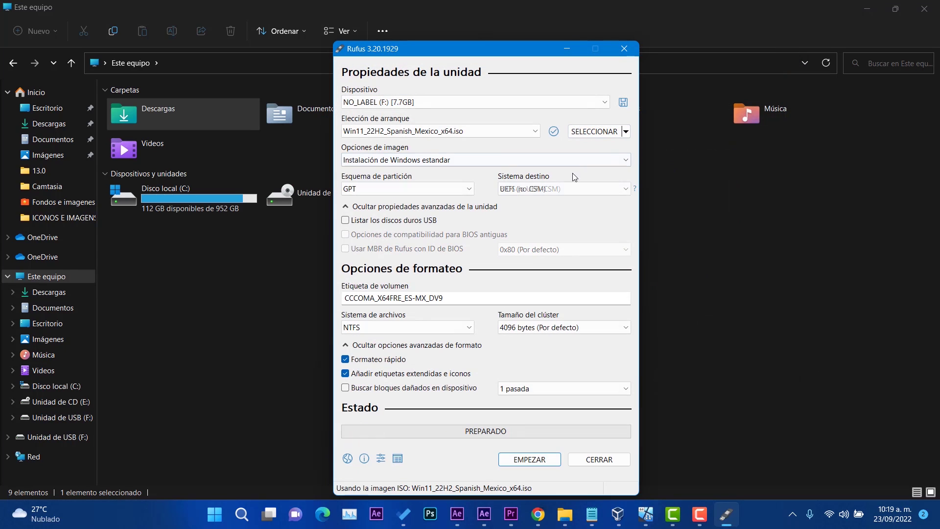
Step: Keep the standard Windows installation option and set the volume label to Windows1122h2
click(451, 161)
click(440, 170)
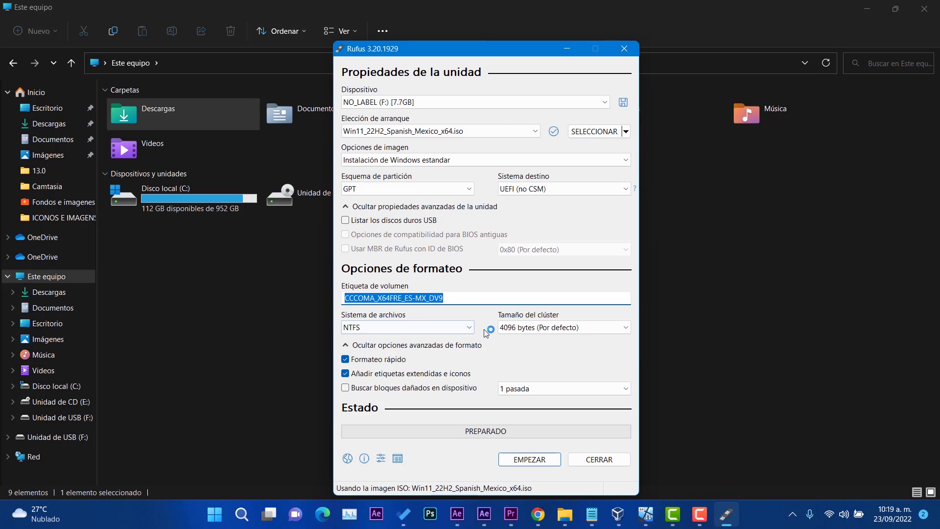
text(windows 11)
Step: Start writing the USB, accepting all Windows 11 customizations and the drive-erase warning
click(533, 458)
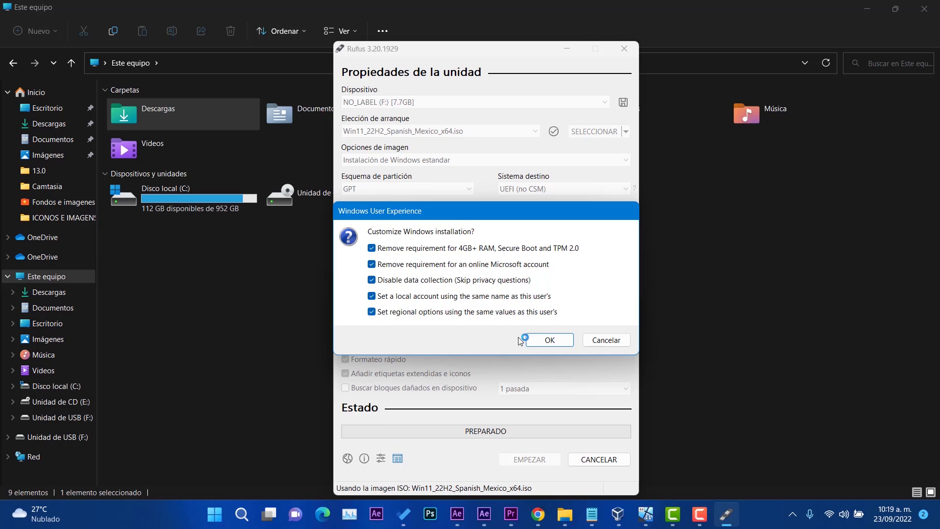
drag(474, 217, 655, 209)
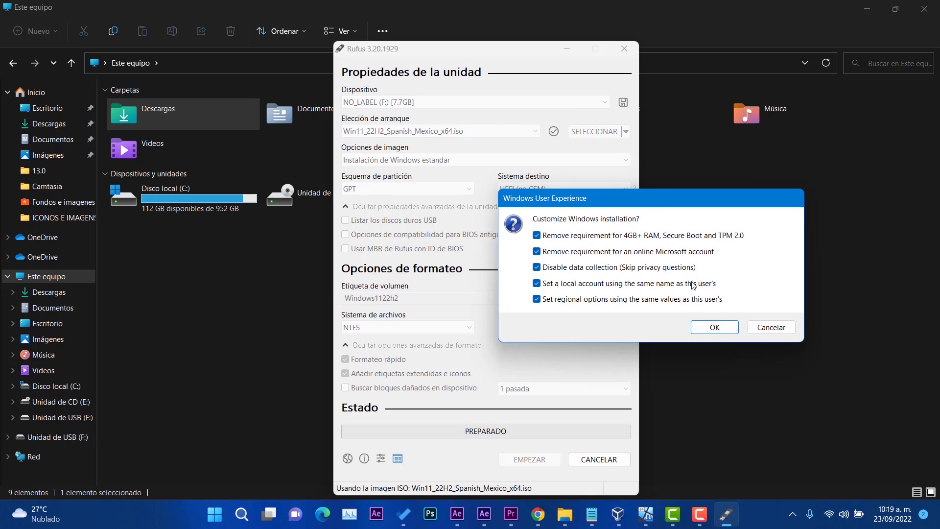
click(716, 327)
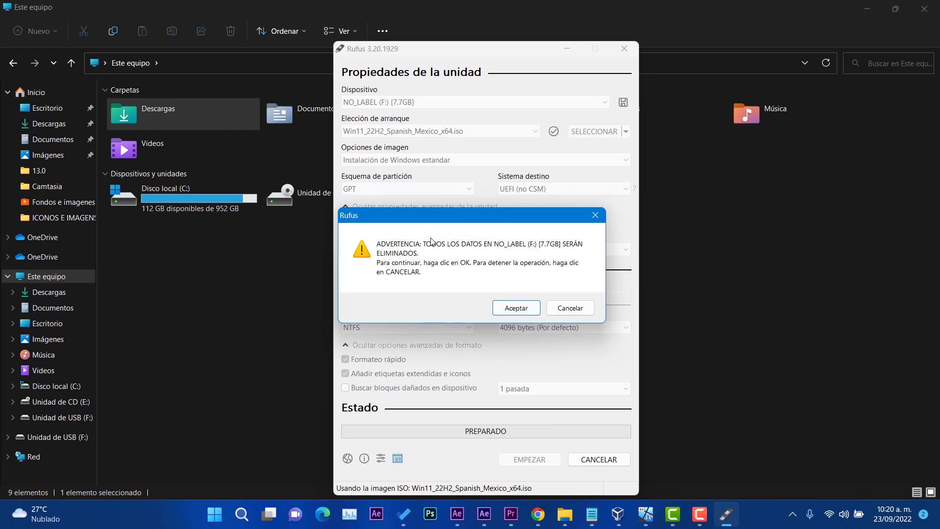
drag(503, 221, 505, 256)
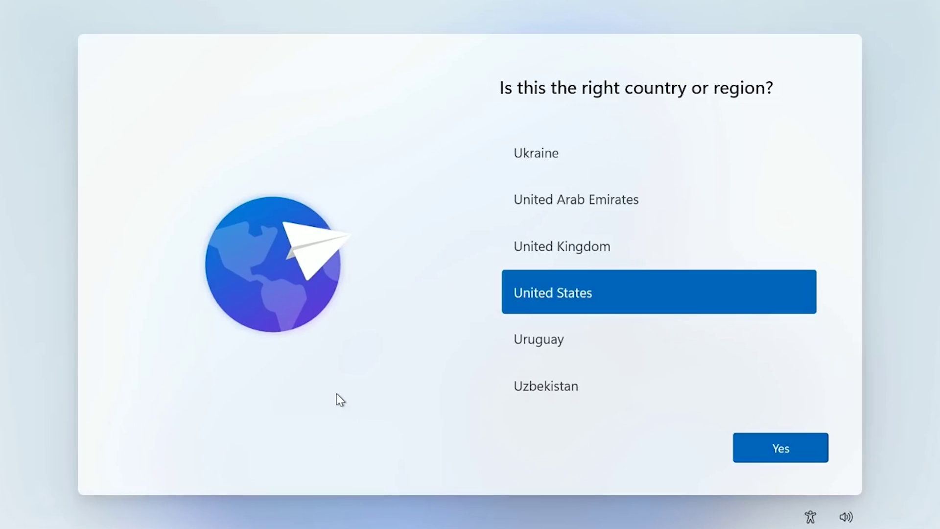
click(772, 454)
Step: Confirm the keyboard layout, connect to the TARDIS Wi-Fi network and accept the license
click(791, 456)
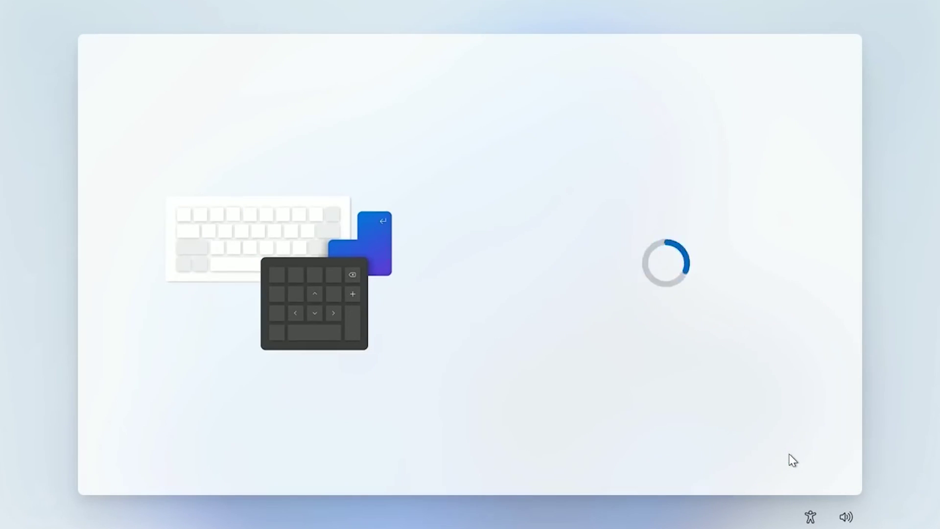
click(739, 308)
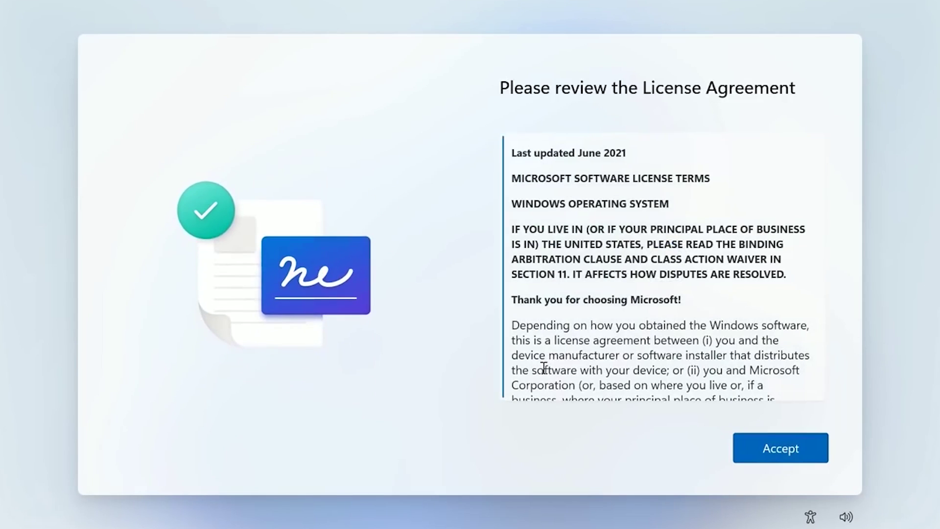
click(763, 436)
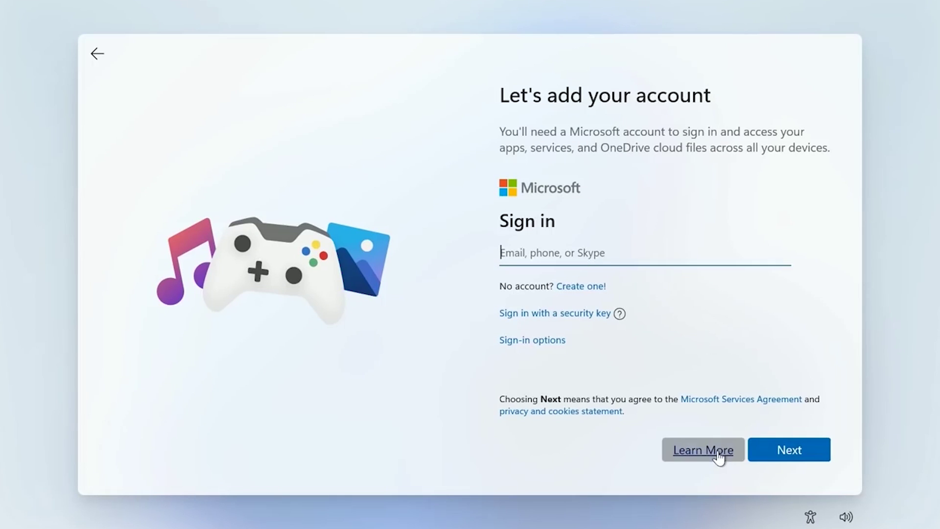
Step: Sign in with the Microsoft account e-mail, create a PIN, and restore from the previous PC
text(zacds)
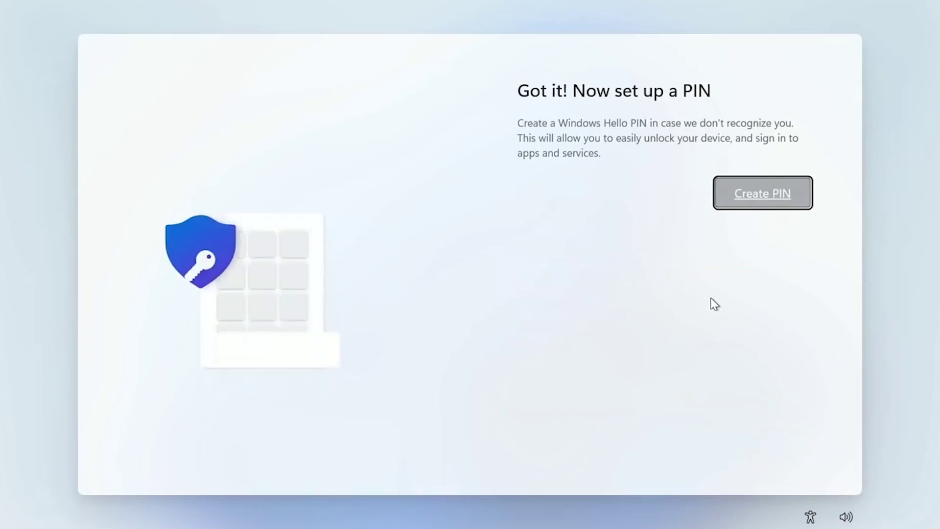
key(Return)
text(1)
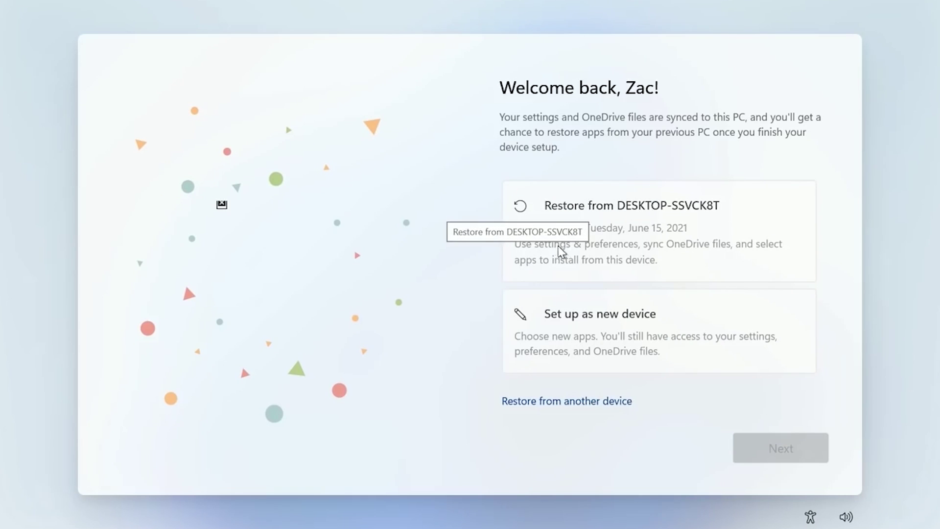
click(643, 231)
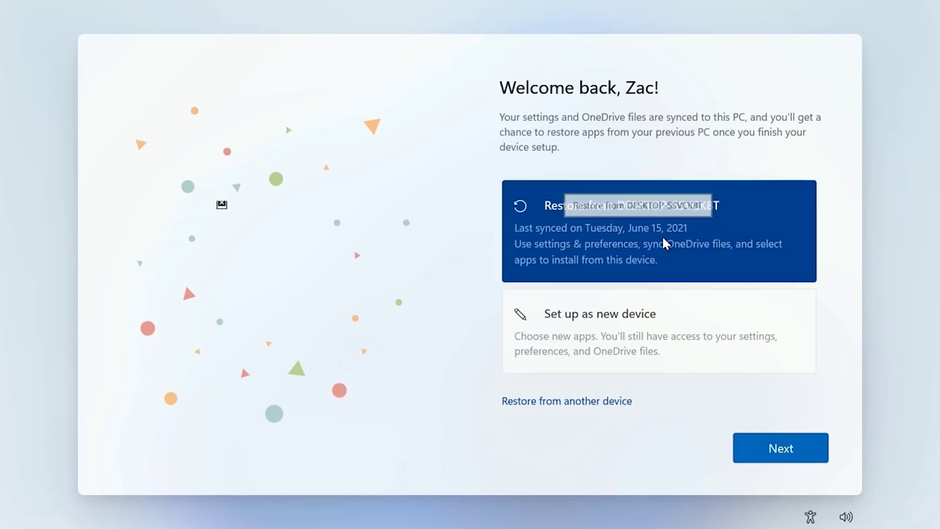
click(779, 448)
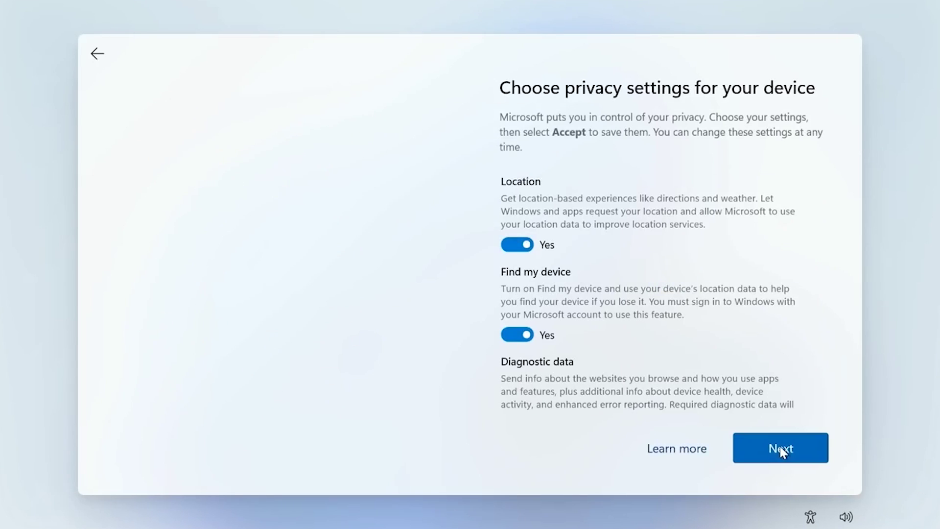
Step: Step through the privacy settings pages and accept them
click(781, 448)
click(781, 448)
click(781, 446)
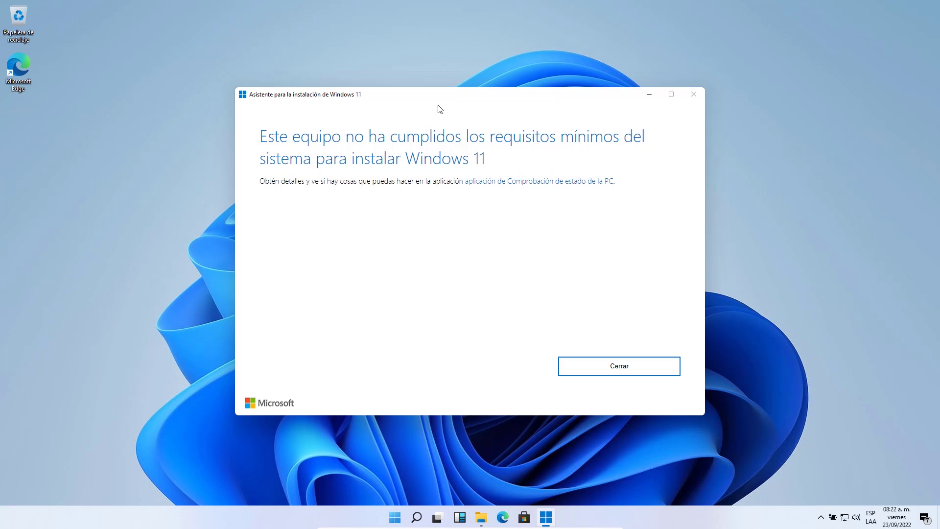
Step: Nudge the Installation Assistant window aside and launch Settings from the Start menu
drag(432, 109, 417, 107)
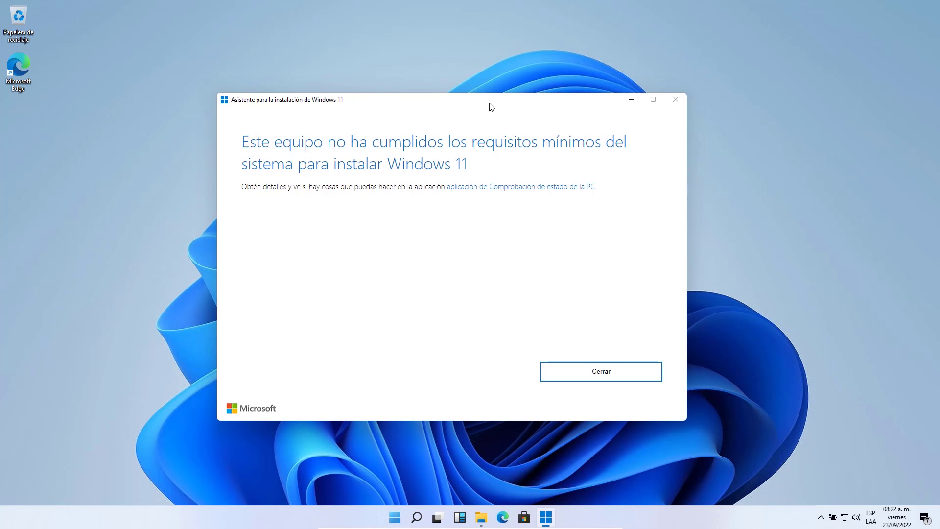
drag(491, 107, 460, 106)
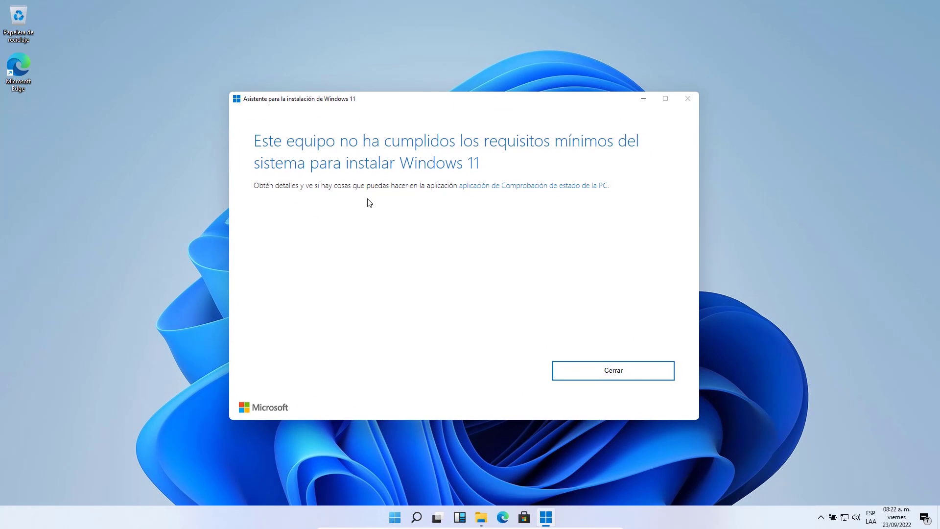
click(396, 517)
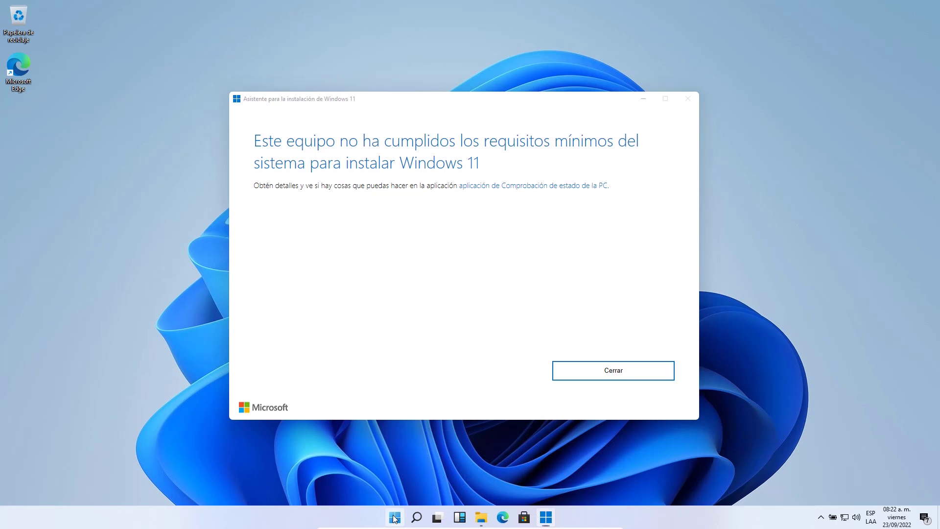
click(586, 230)
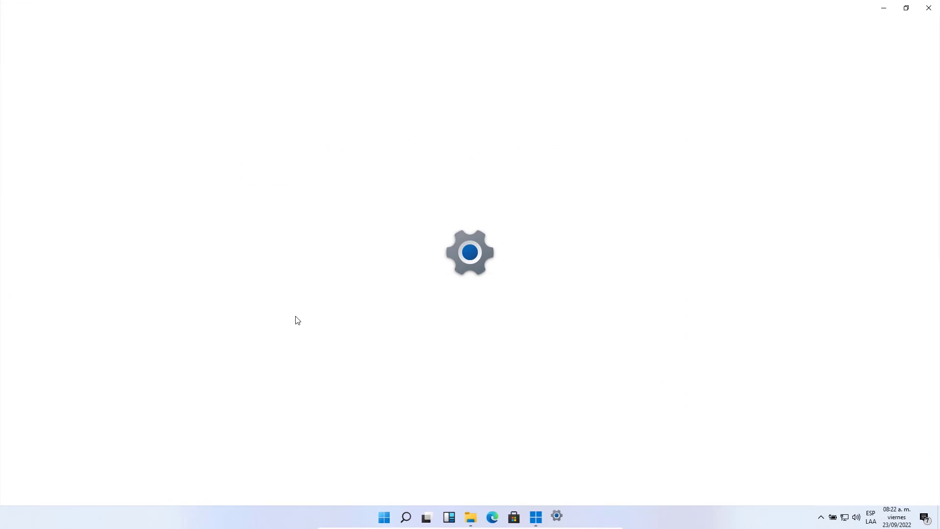
Step: Check Windows Update, then download the MediaCreationTool.bat GitHub repository as a ZIP
click(437, 289)
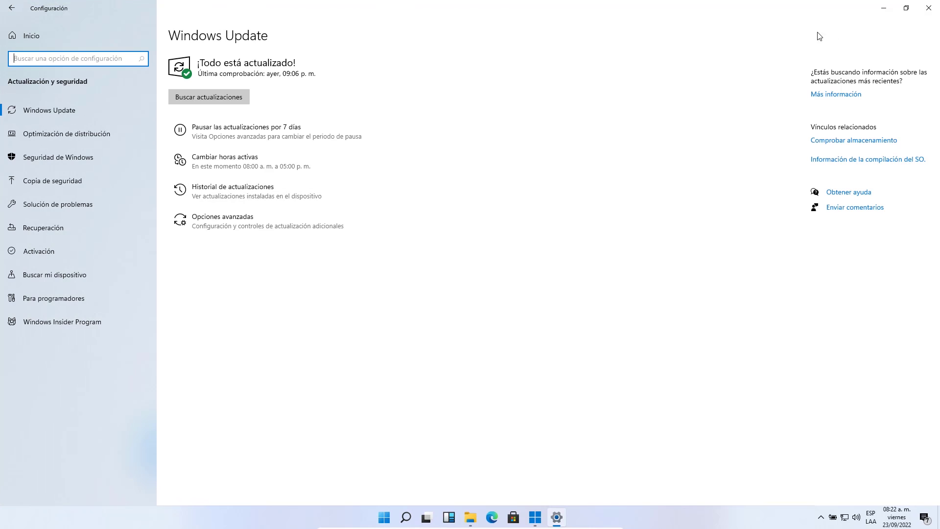
click(884, 8)
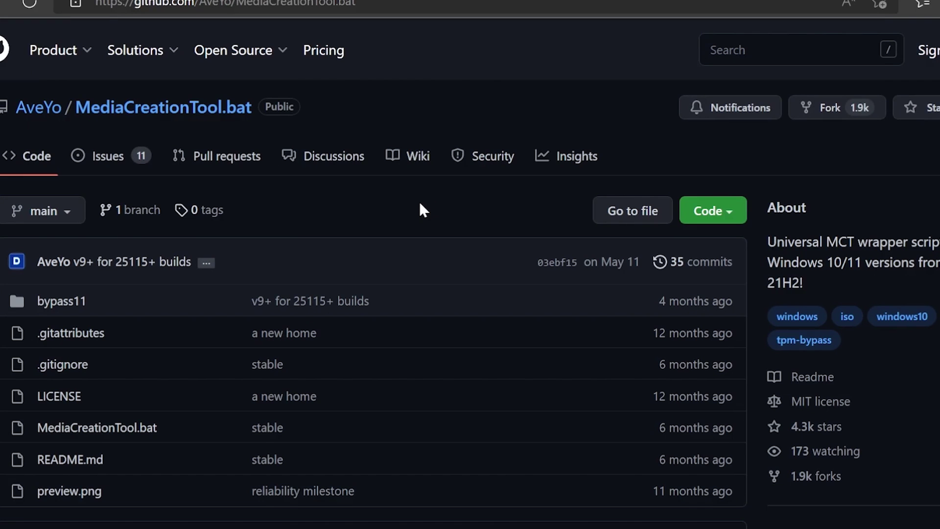
scroll(422, 210, down, 2)
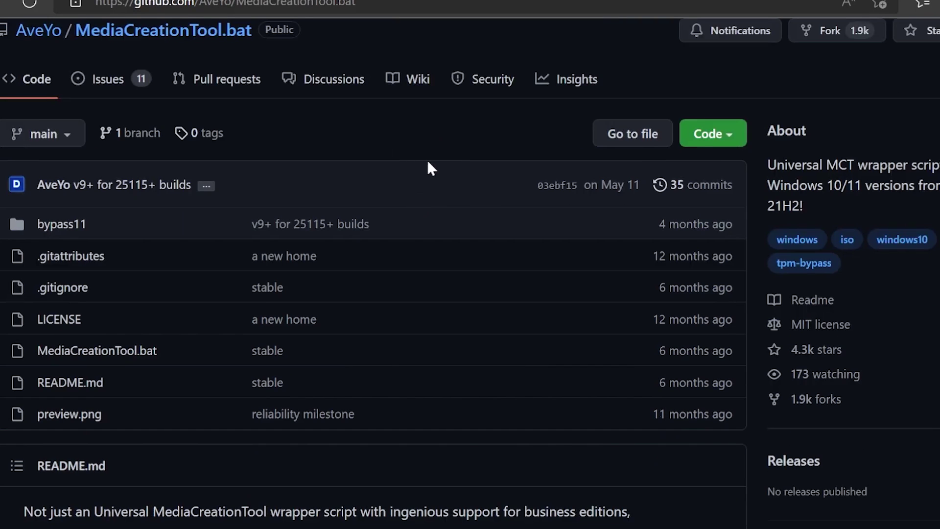
click(722, 136)
click(485, 373)
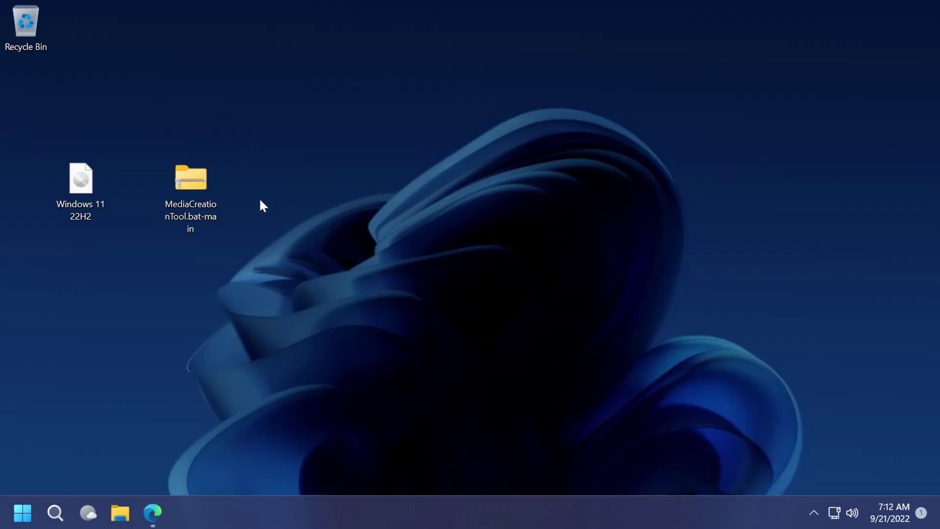
Step: Extract the MediaCreationTool.bat-main ZIP to the desktop and browse into its inner MediaCreationTool.bat-main folder
right_click(184, 181)
click(248, 260)
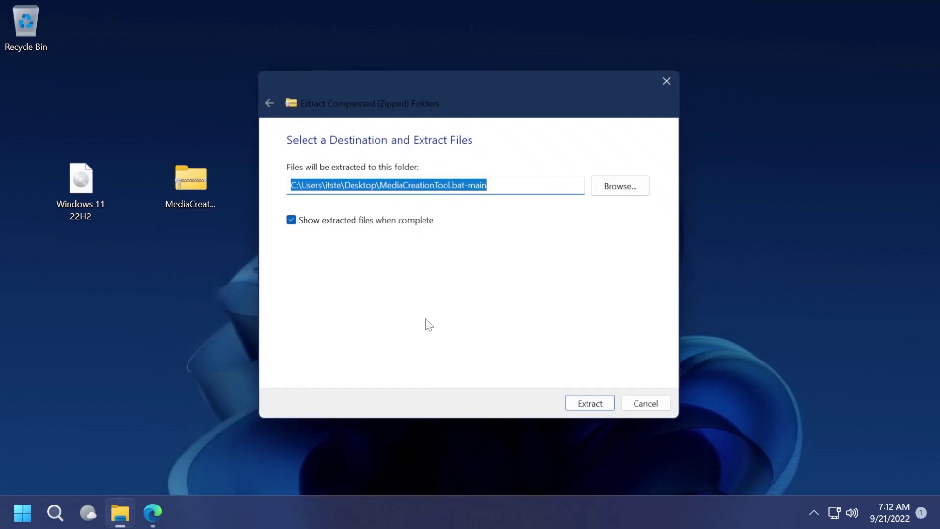
key(Return)
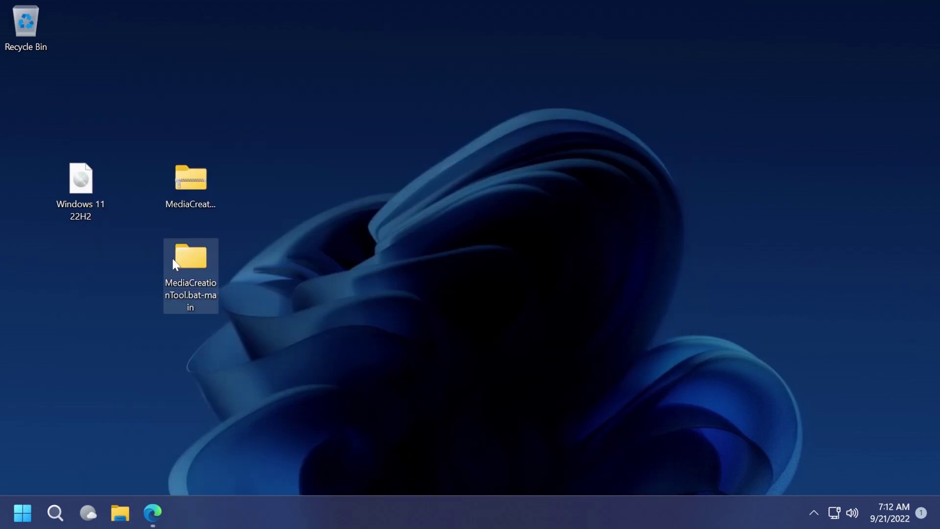
double_click(175, 264)
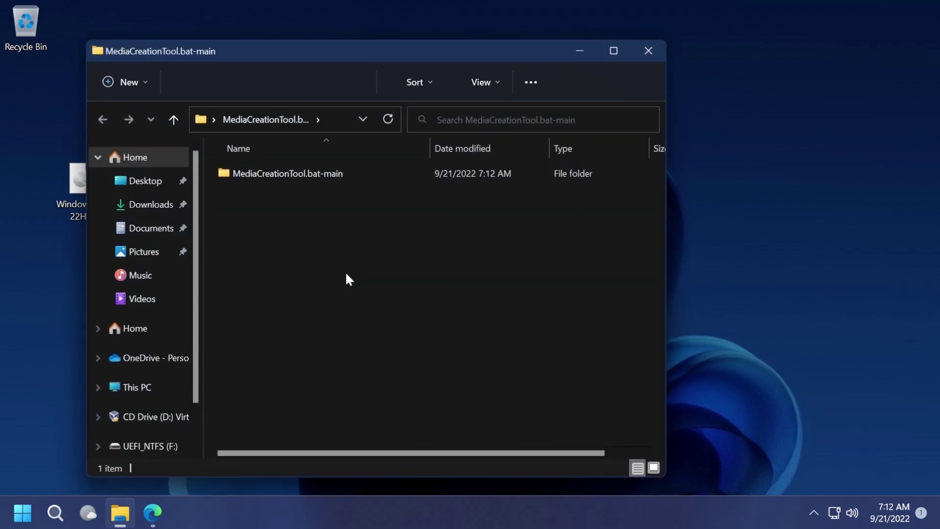
double_click(304, 175)
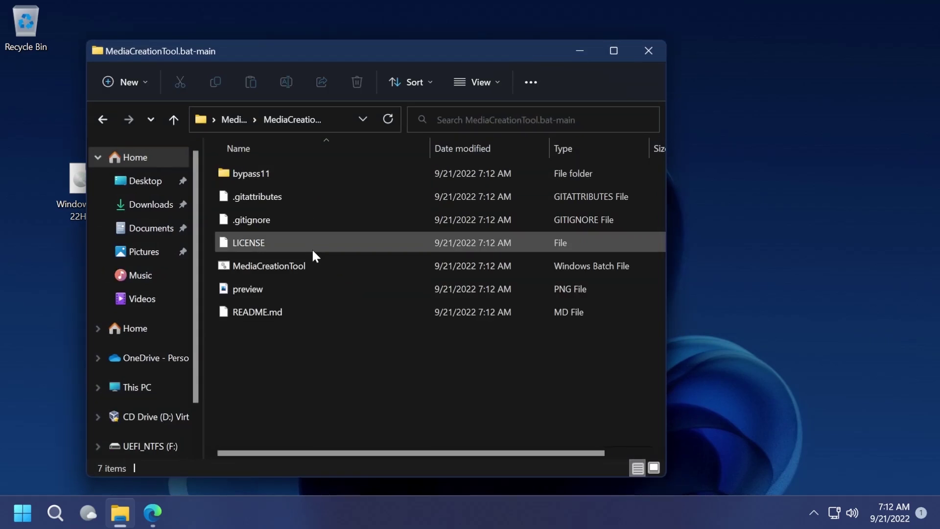
Step: Run bypass11's Skip_TPM_Check_on_Dynamic_Update script as administrator, then close the console and folder window
double_click(259, 174)
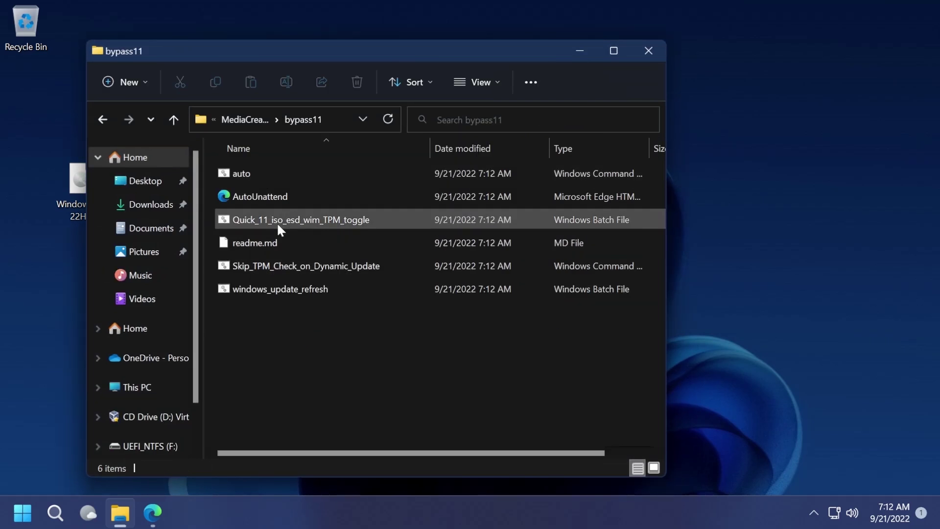
click(272, 266)
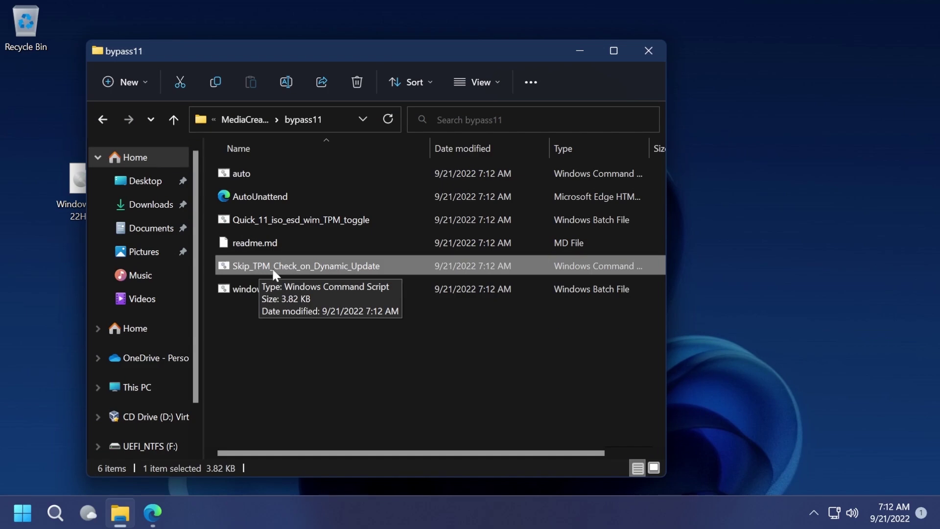
double_click(363, 267)
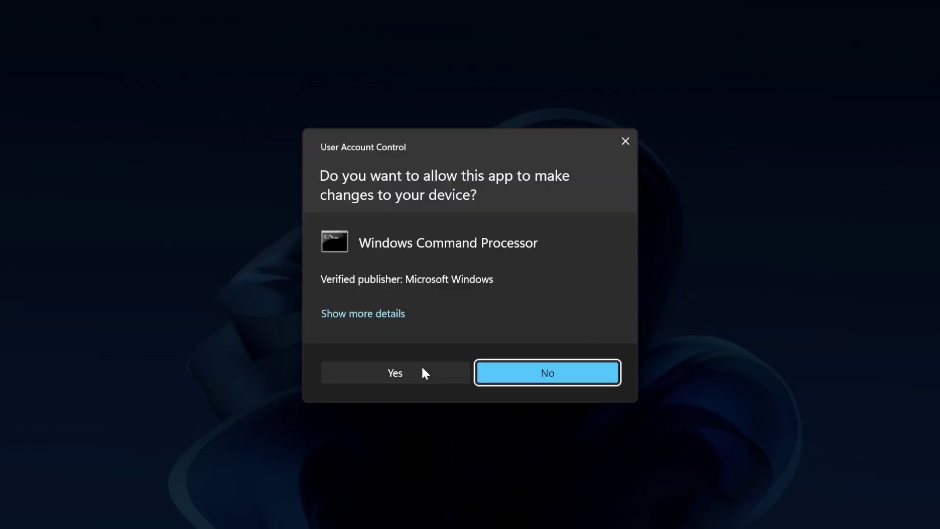
click(422, 369)
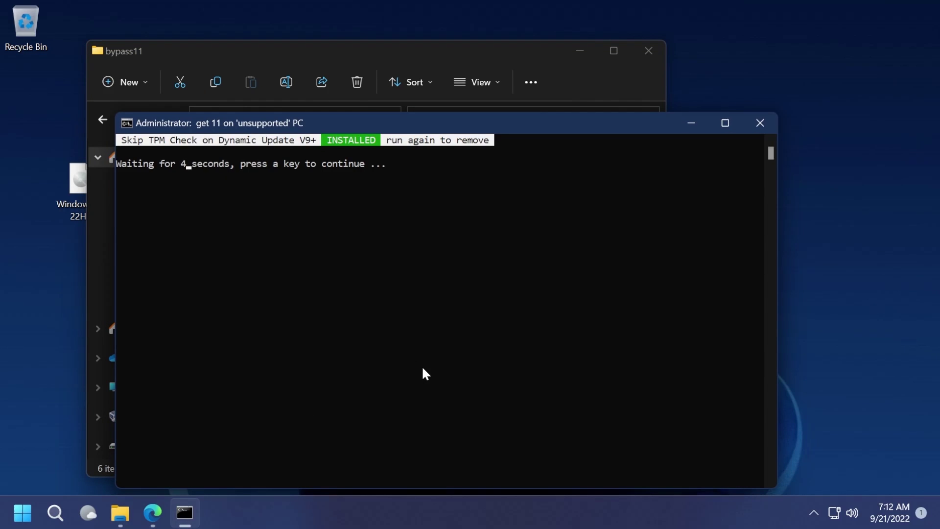
key(Return)
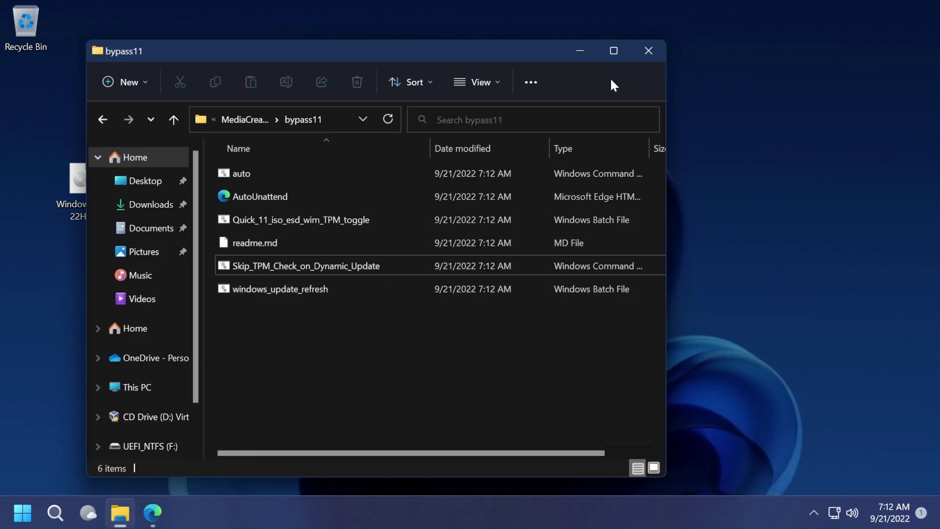
click(649, 51)
Step: Mount the Windows 11 22H2 ISO and run its setup as administrator through to checking for updates
click(472, 314)
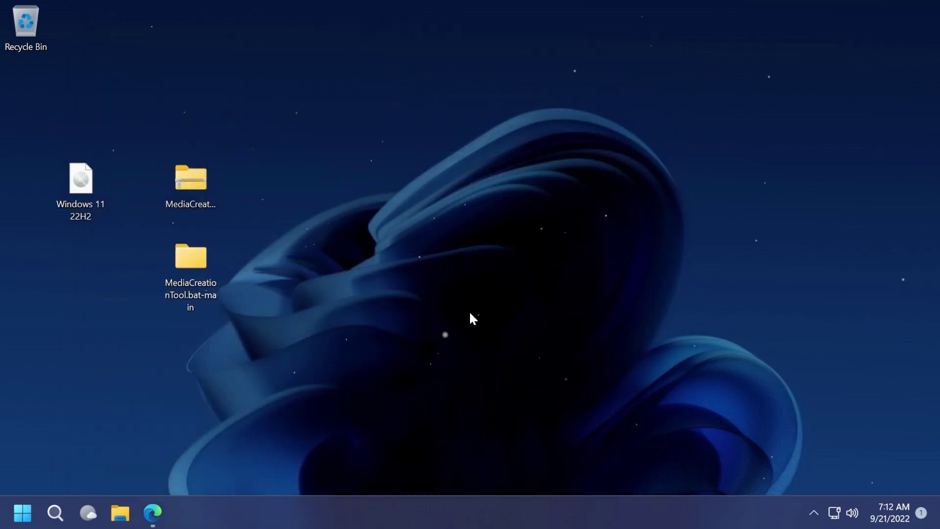
double_click(83, 186)
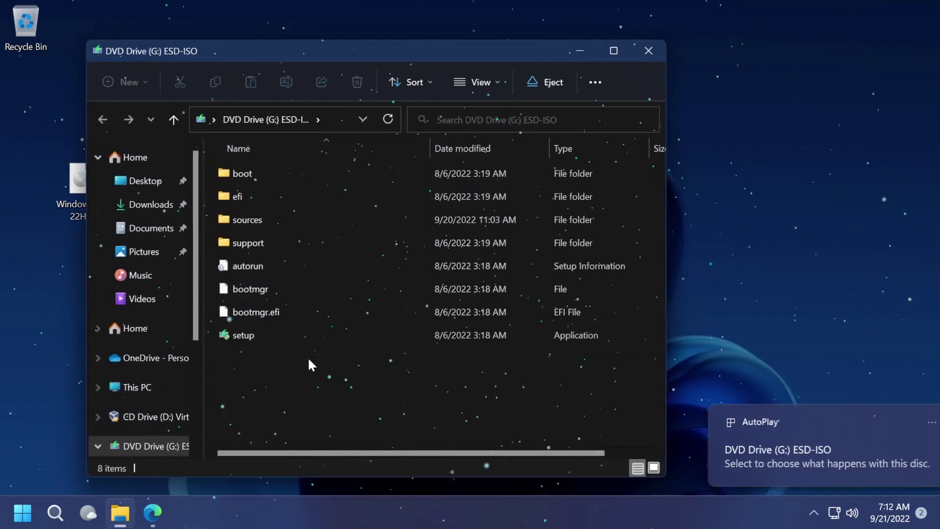
double_click(289, 336)
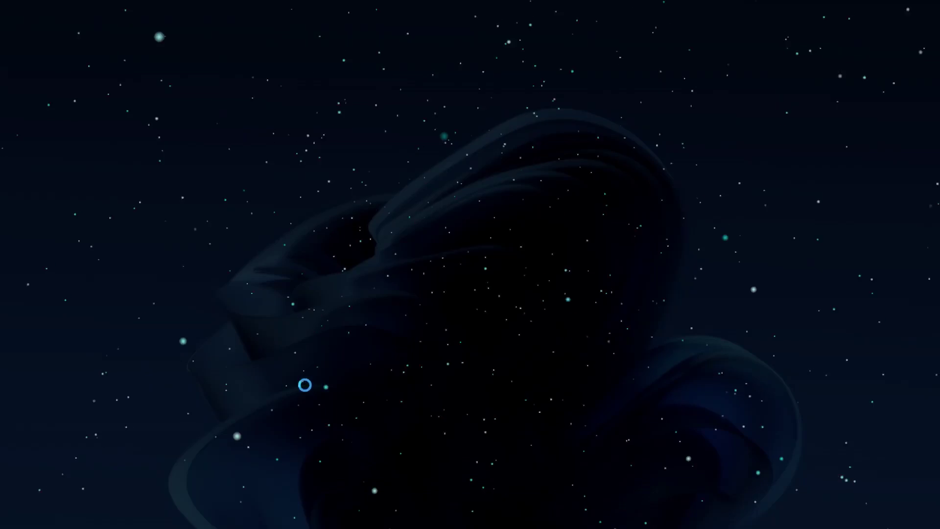
click(401, 376)
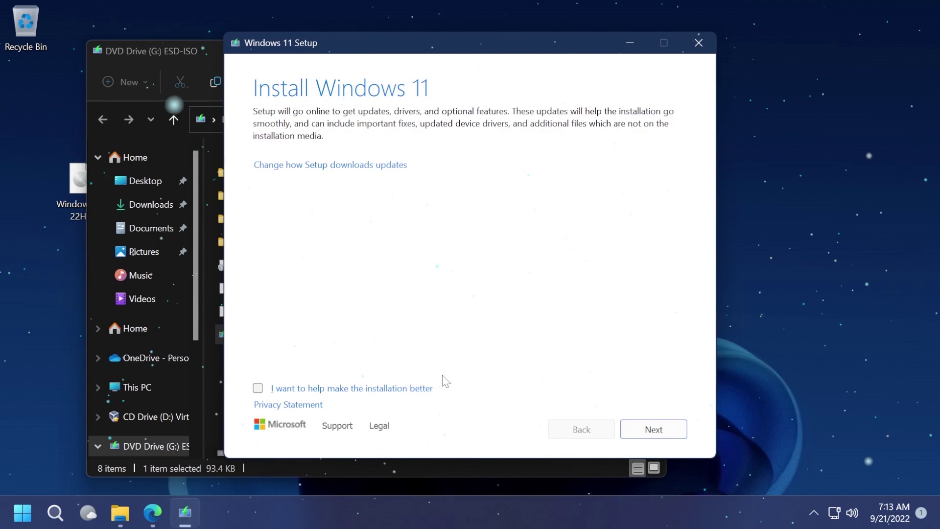
click(646, 435)
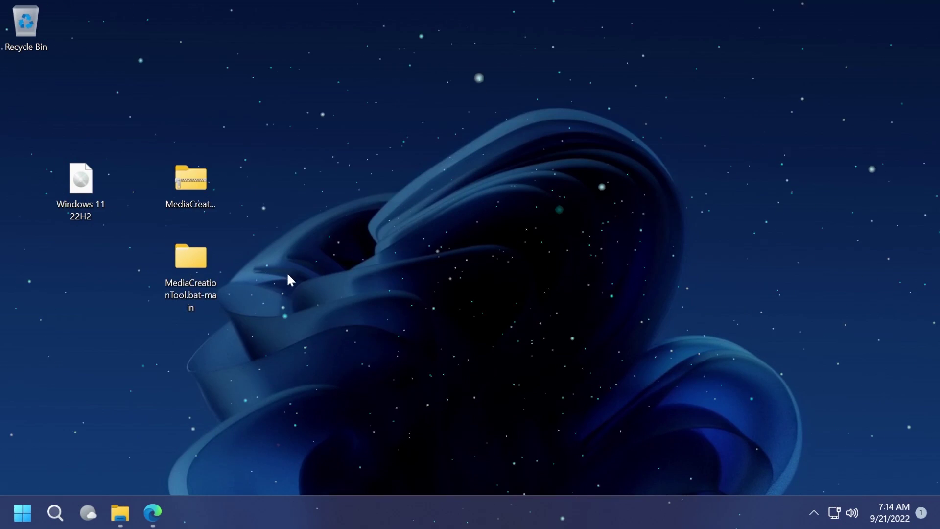
Step: Run MediaCreationTool.bat from the nested MediaCreationTool.bat-main folder
double_click(195, 267)
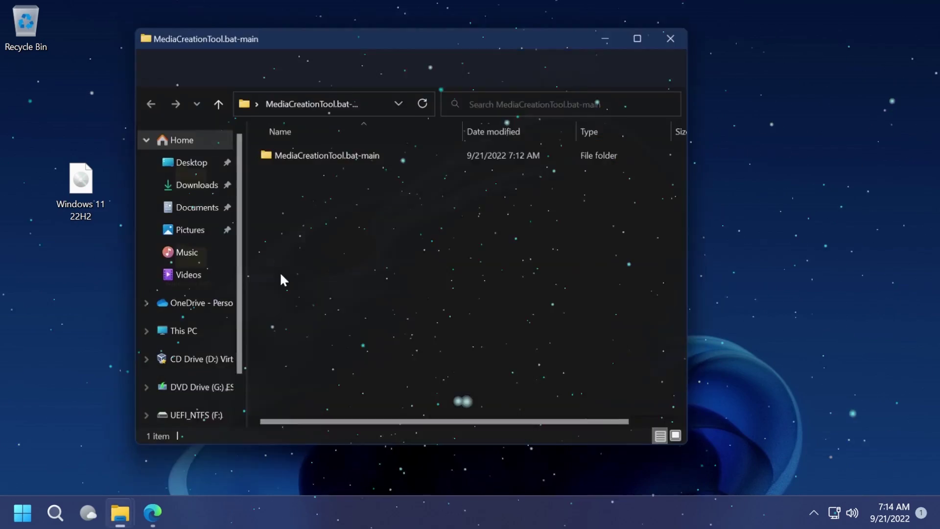
key(Return)
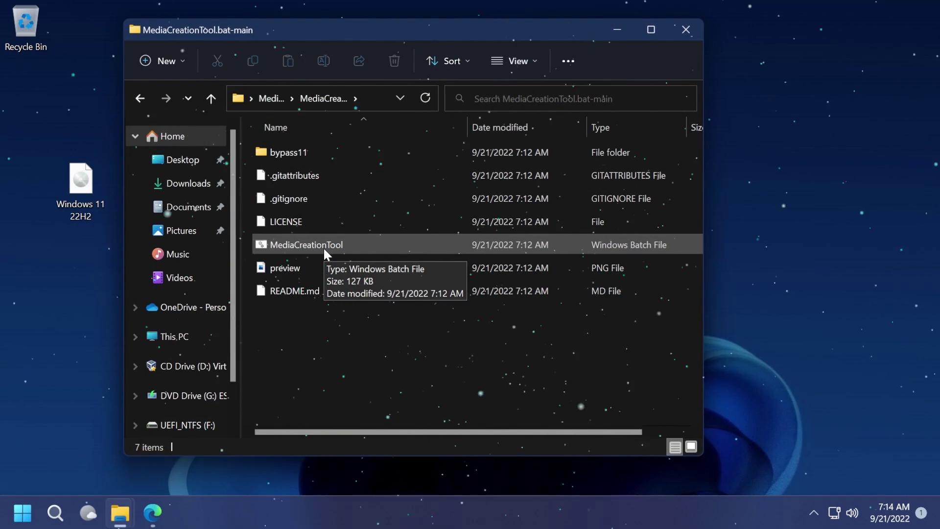
click(299, 249)
double_click(299, 245)
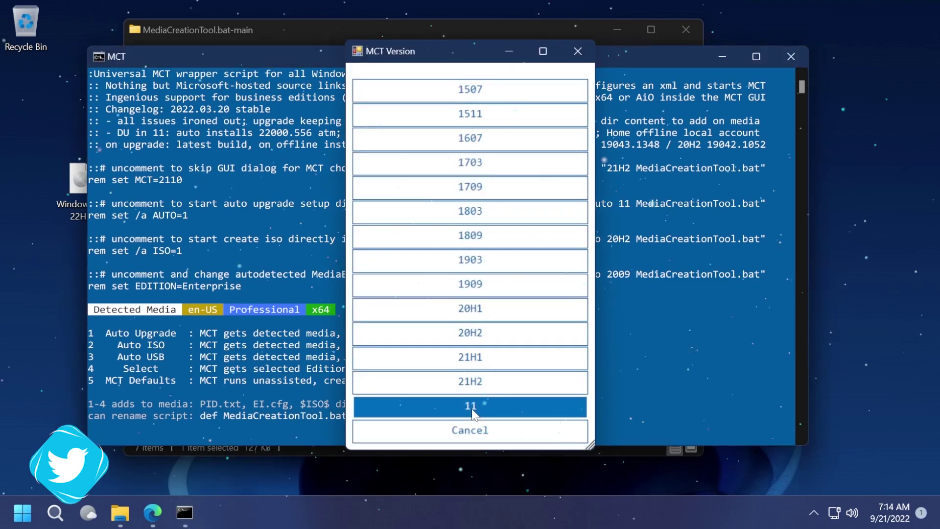
Step: Choose Windows 11 and its media-creation preset, then dismiss the reappearing version picker
click(473, 416)
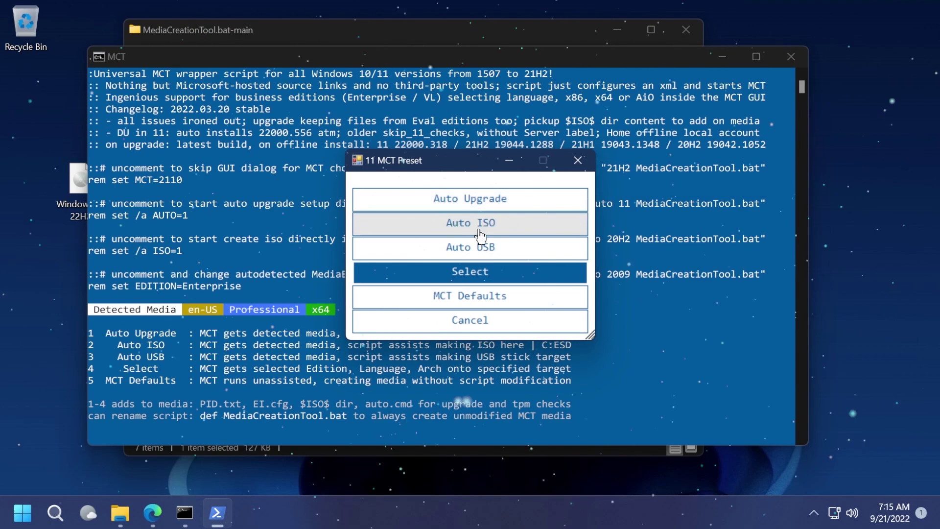
click(473, 255)
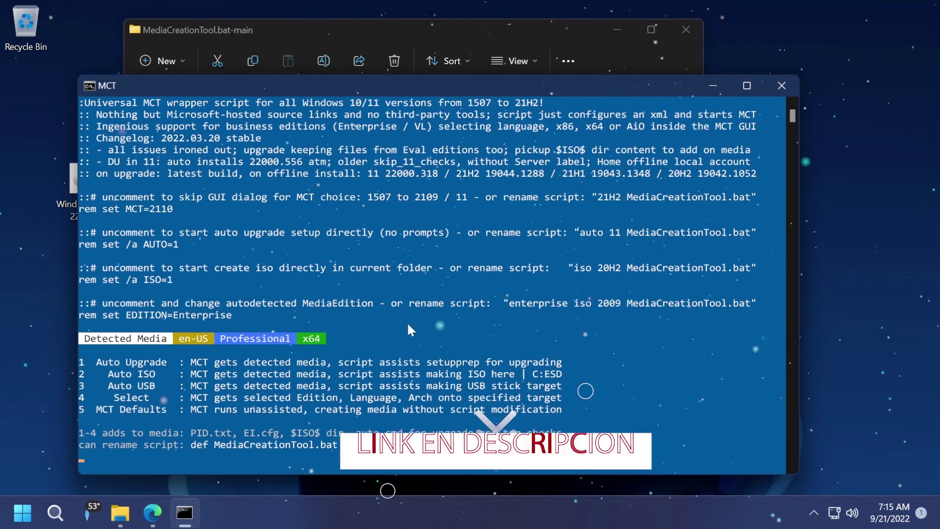
click(582, 62)
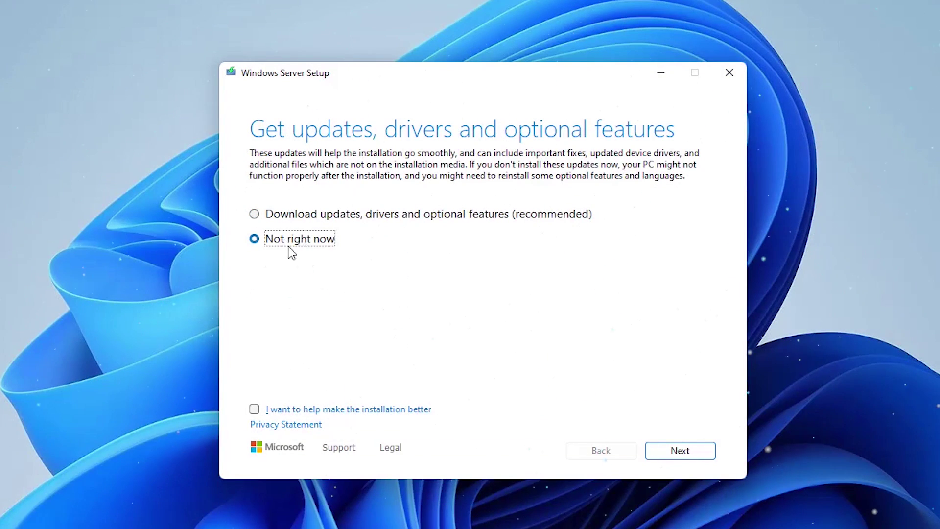
Step: Skip updates with 'Not right now' and accept the license terms to start the upgrade
click(681, 451)
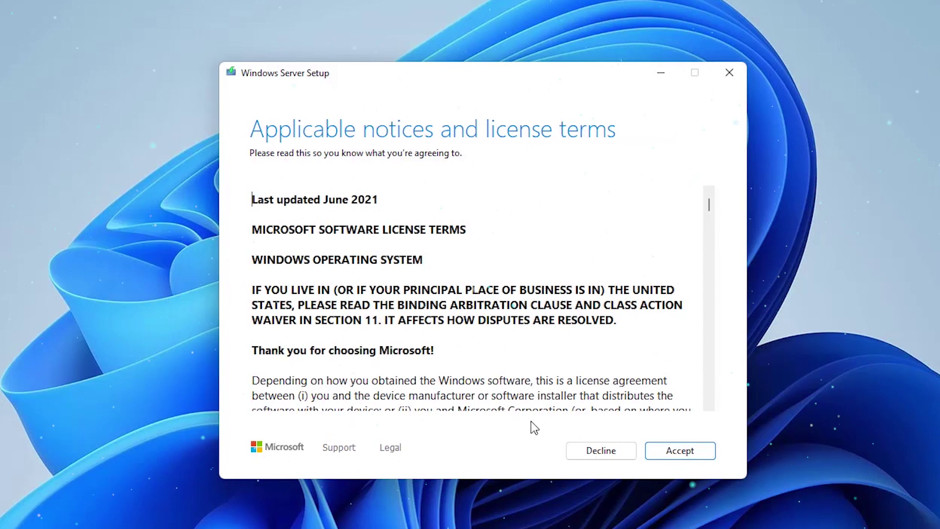
click(676, 455)
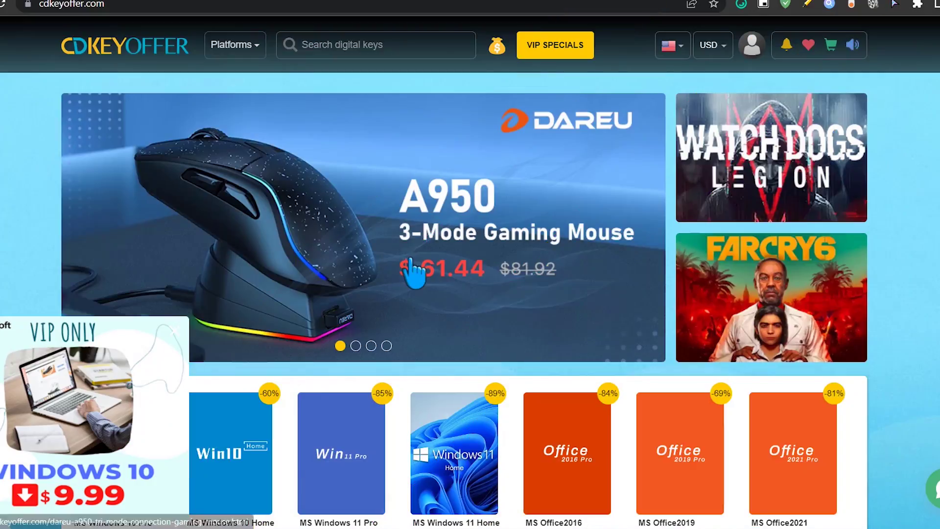
Step: Go to the MS Windows 10 Pro OEM CD KEY GLOBAL-Lifetime product page on CDKeyOffer
scroll(414, 273, down, 10)
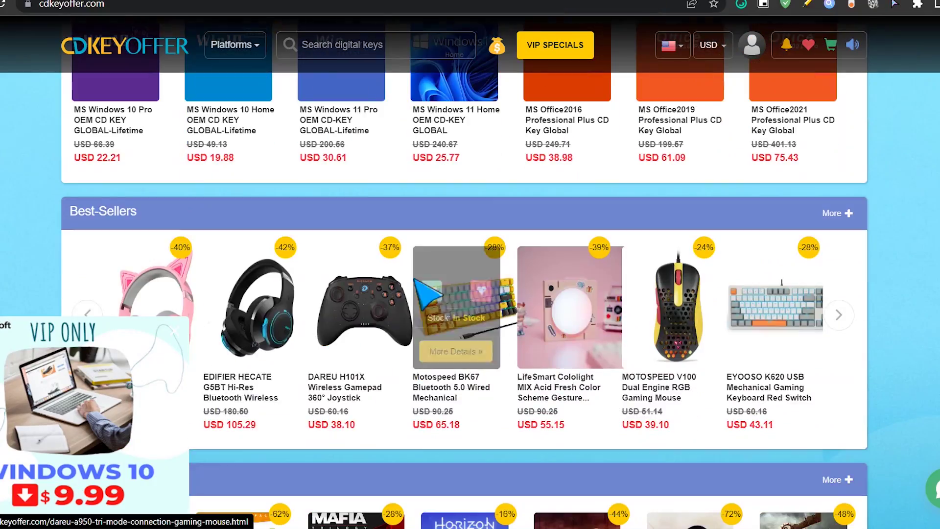
scroll(456, 335, down, 5)
scroll(797, 405, up, 15)
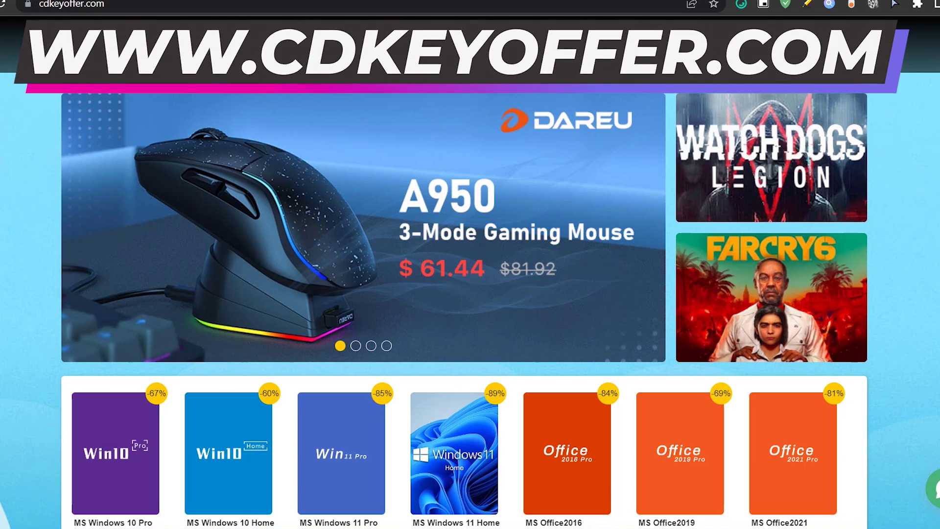
click(277, 5)
click(203, 212)
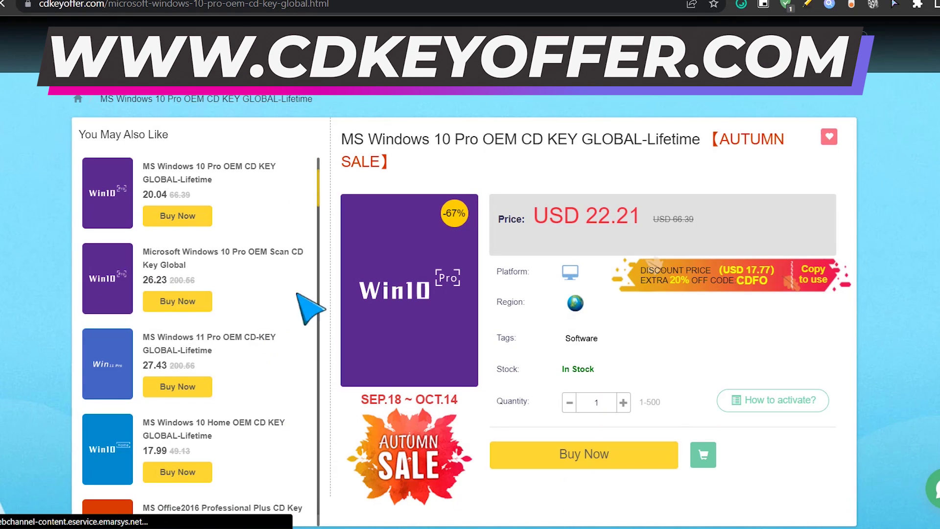
Step: Buy the Windows 10 Pro OEM key, reaching Order Confirmation at USD 22.21
scroll(619, 194, down, 1)
scroll(622, 196, up, 1)
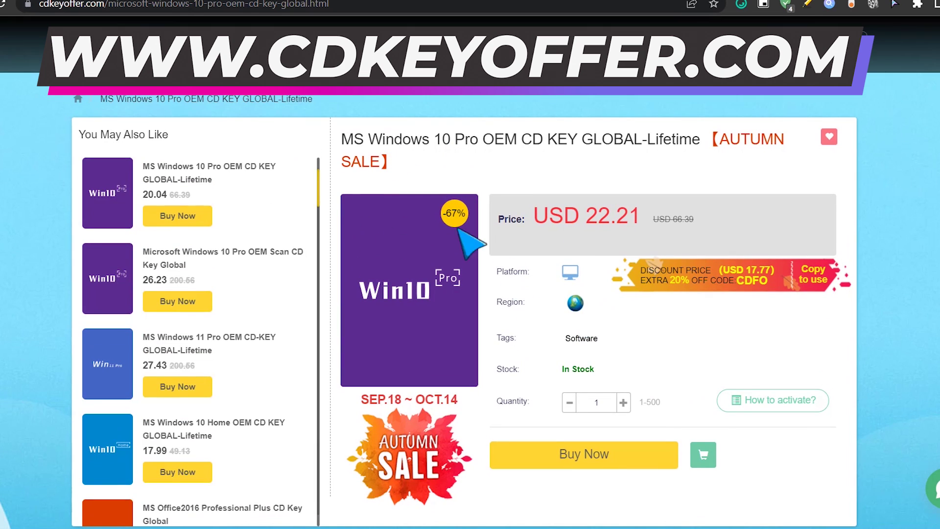
scroll(493, 404, down, 1)
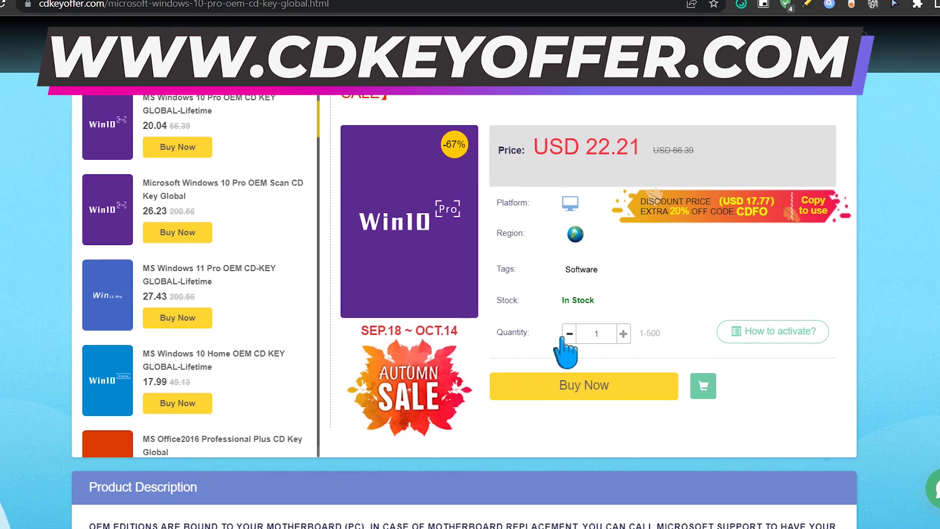
scroll(571, 357, up, 1)
drag(350, 140, 698, 147)
click(683, 186)
scroll(587, 274, down, 1)
click(589, 383)
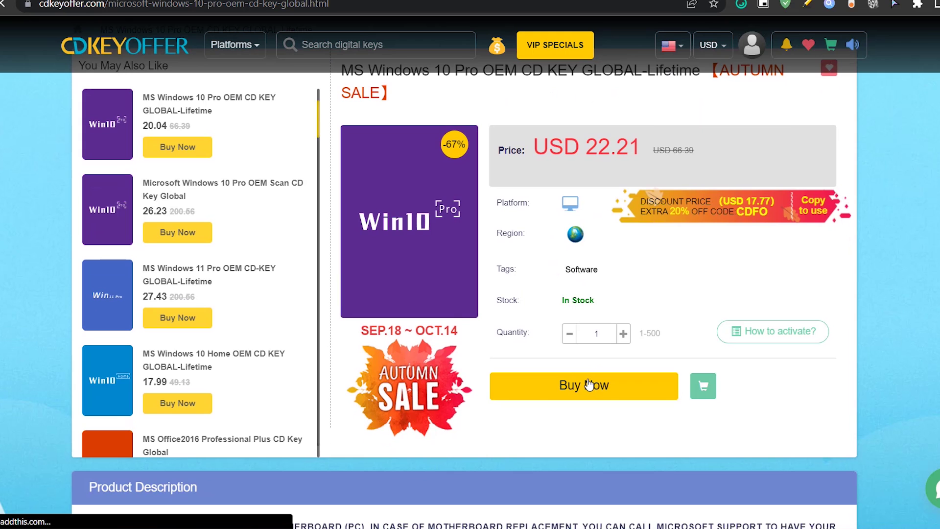
scroll(358, 196, down, 1)
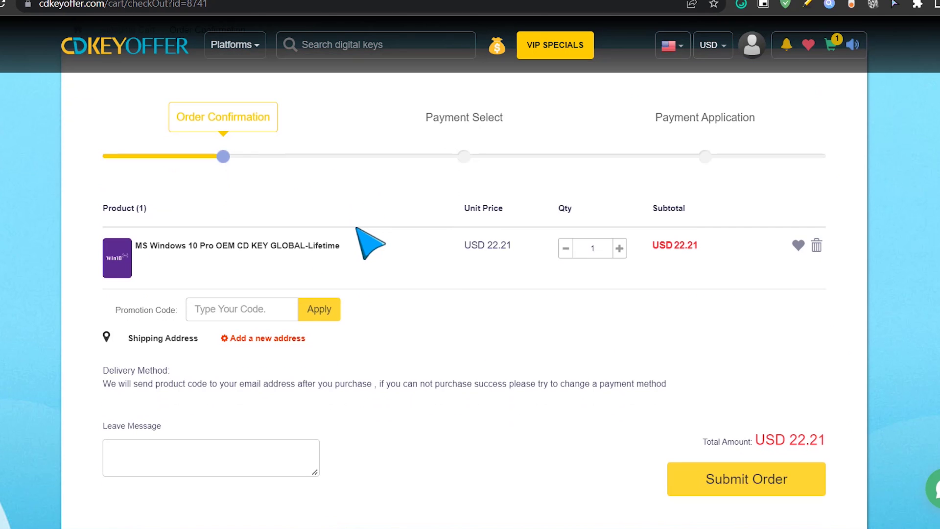
Step: Apply promo code MTS20 to drop the total to USD 16.66 and submit the order
scroll(349, 304, down, 3)
scroll(273, 279, up, 4)
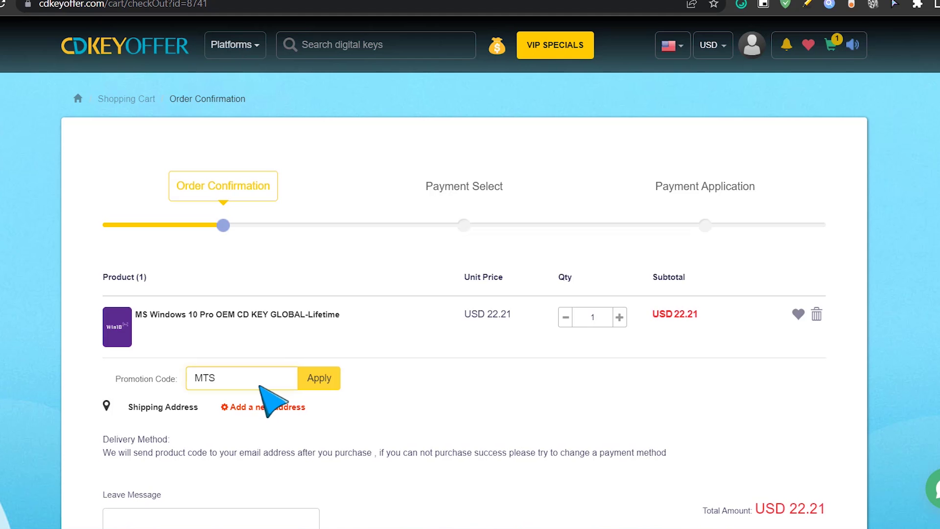
click(319, 380)
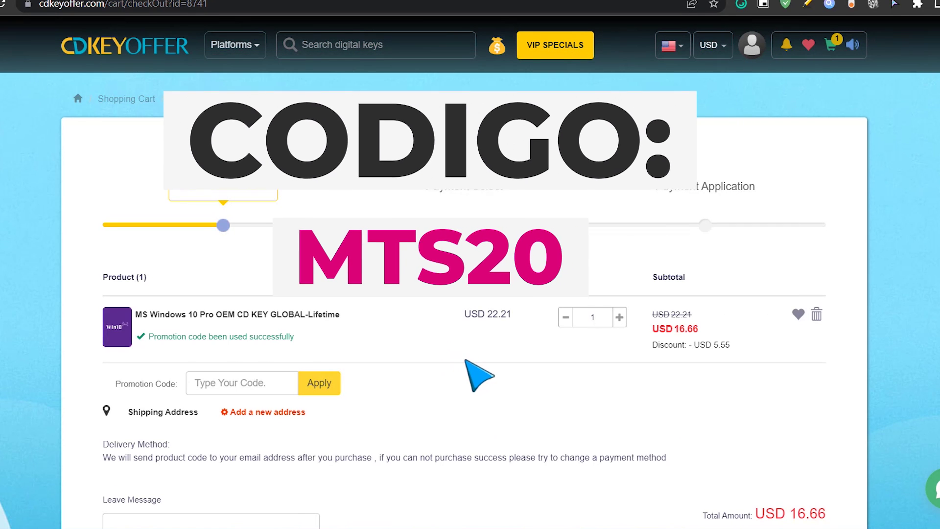
scroll(470, 362, down, 4)
scroll(465, 361, up, 4)
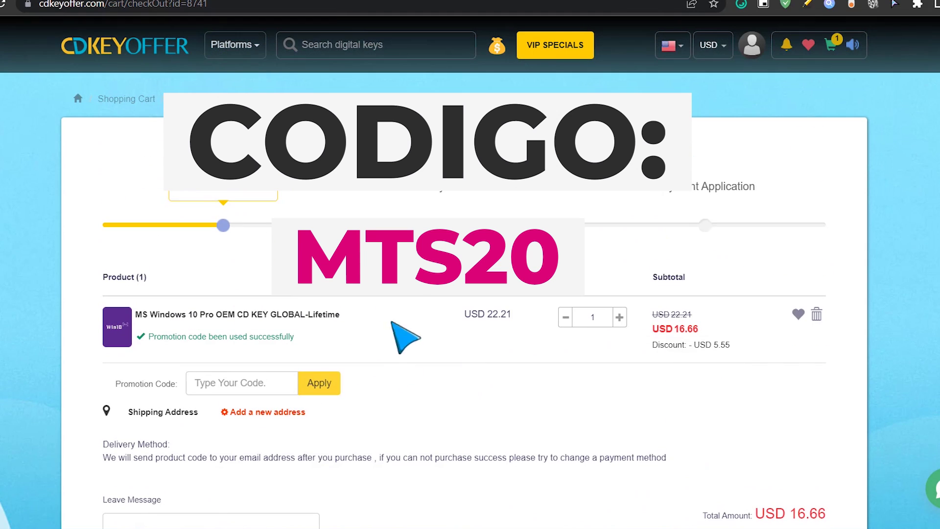
scroll(602, 328, down, 5)
scroll(553, 270, up, 5)
scroll(637, 343, down, 3)
click(729, 415)
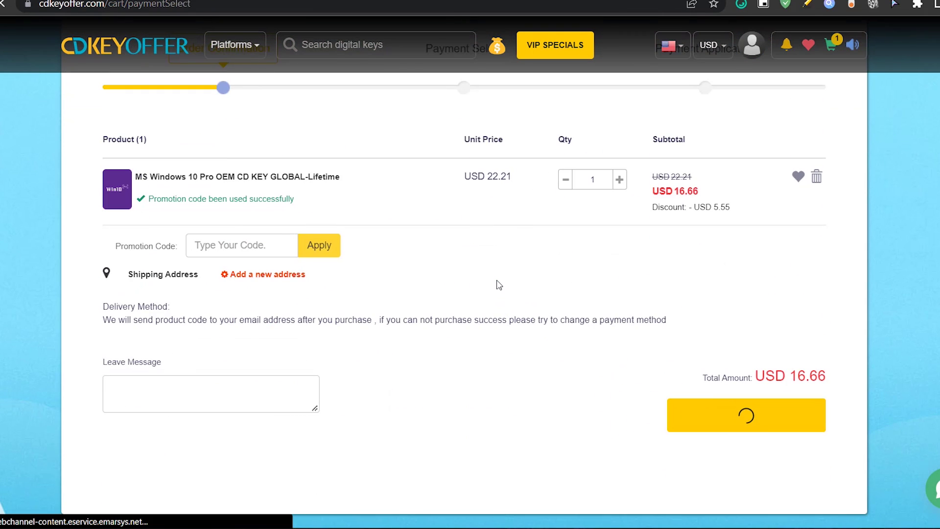
Step: Pay with PayPal, signing in with the account password, then open the account options
click(401, 343)
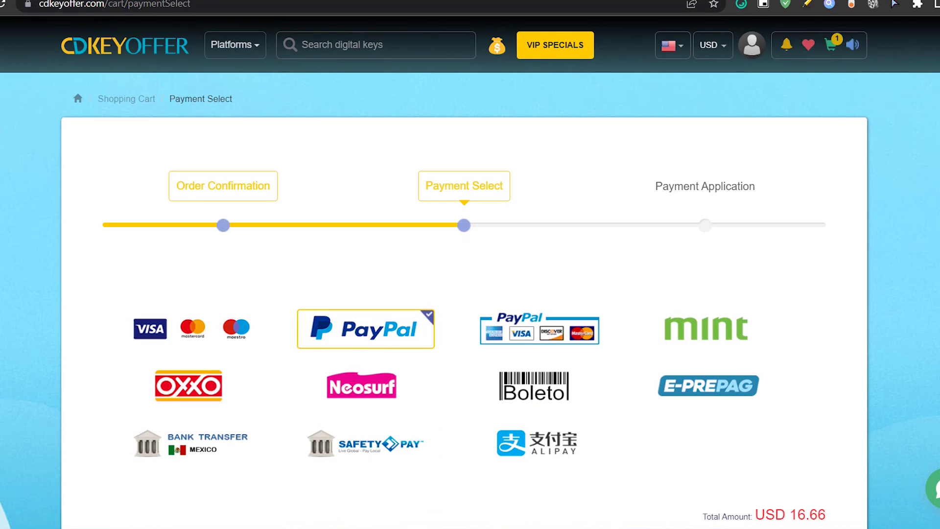
scroll(720, 450, down, 4)
click(747, 346)
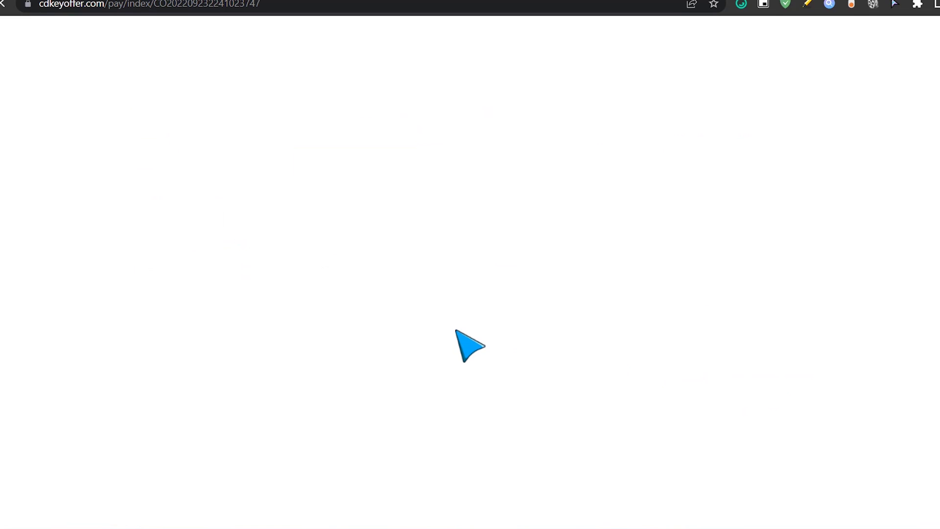
text(************************)
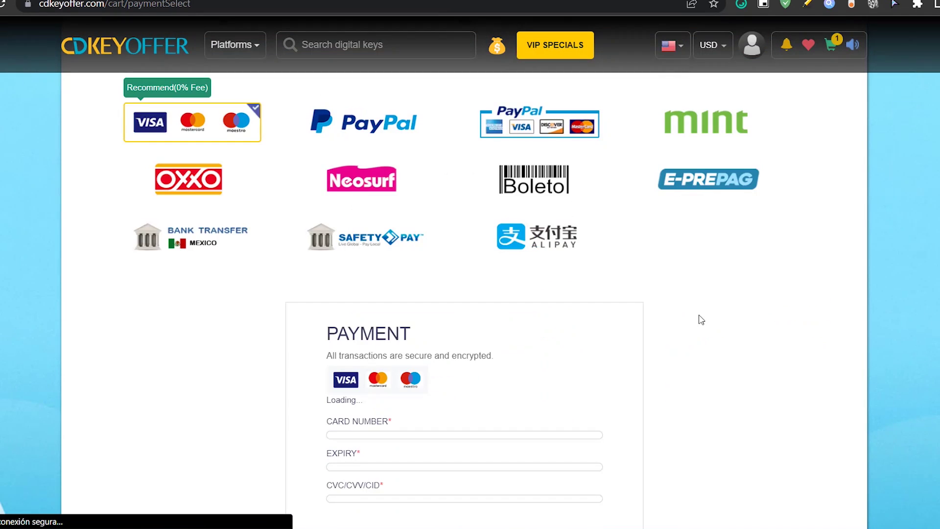
click(760, 60)
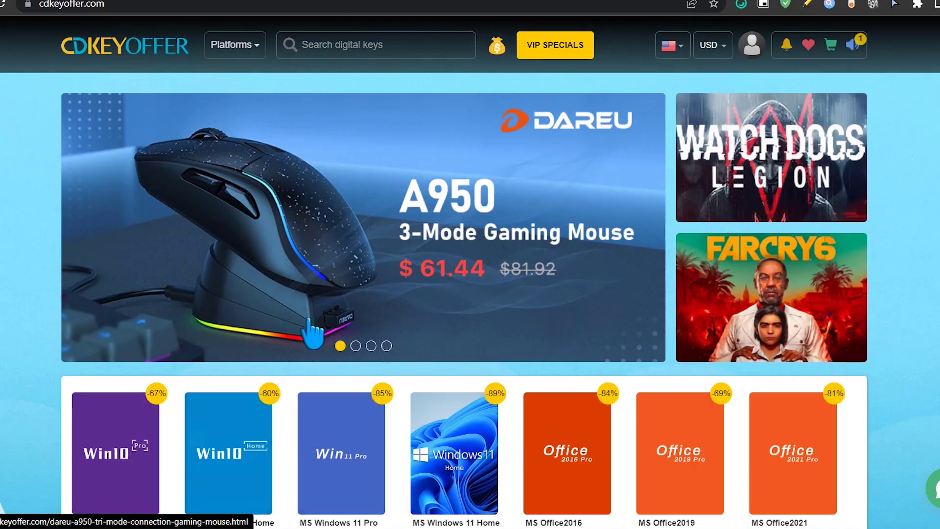
scroll(343, 353, down, 4)
scroll(377, 372, up, 5)
Step: Search the store for 'windows' and browse the listed Windows and Windows Server keys
click(326, 50)
text(w)
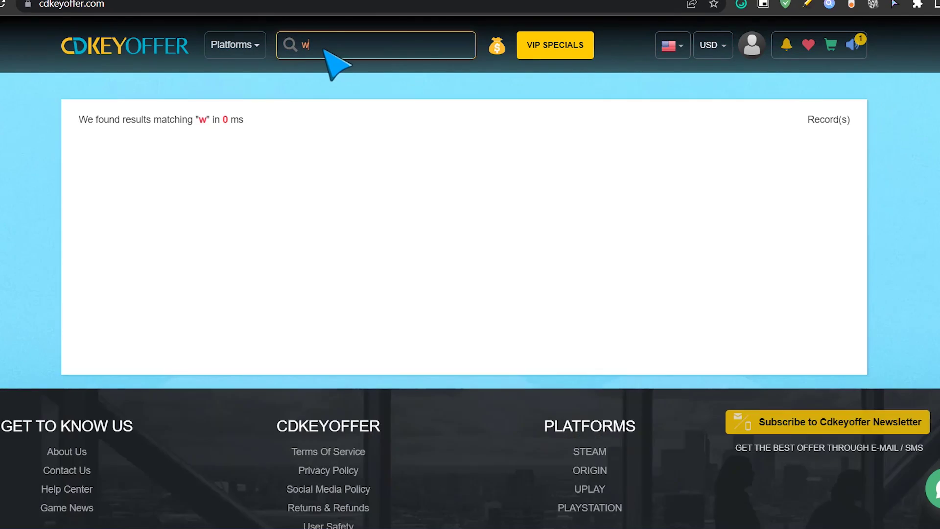
text(indows)
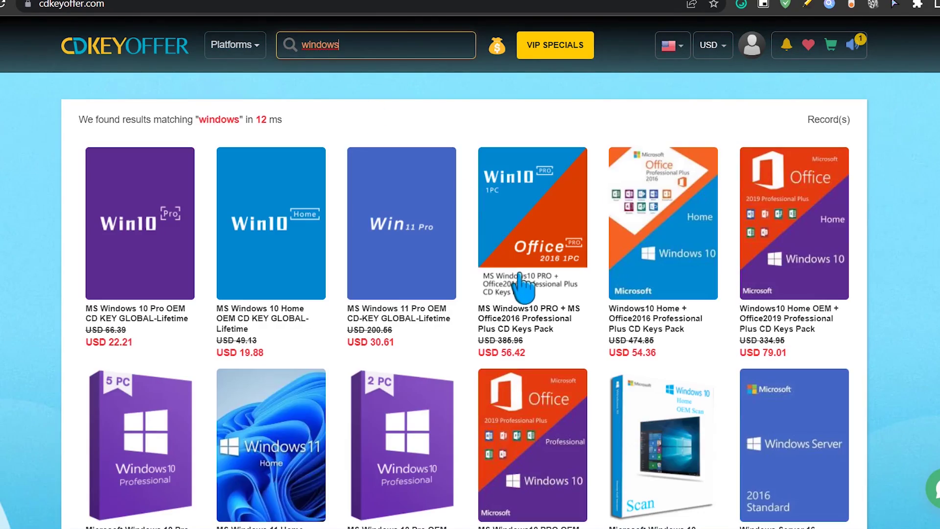
scroll(539, 288, down, 2)
scroll(539, 289, down, 20)
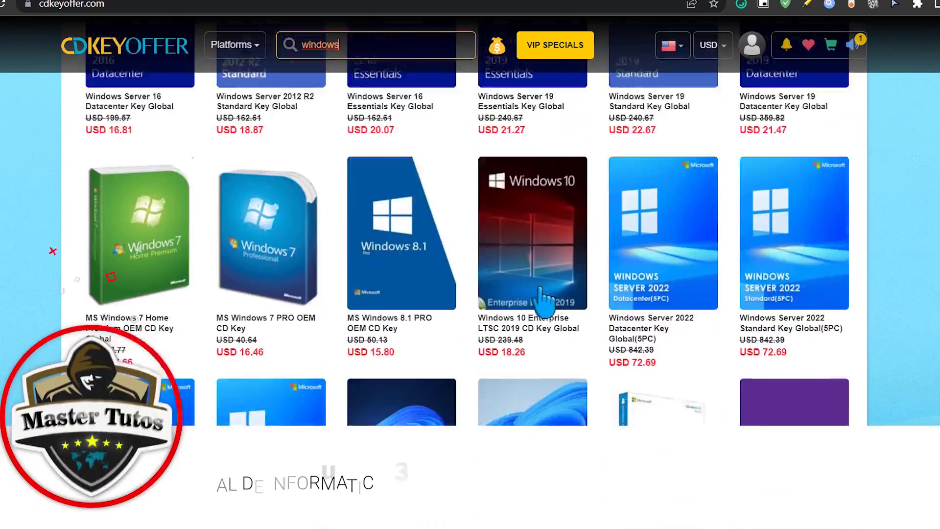
scroll(551, 306, up, 15)
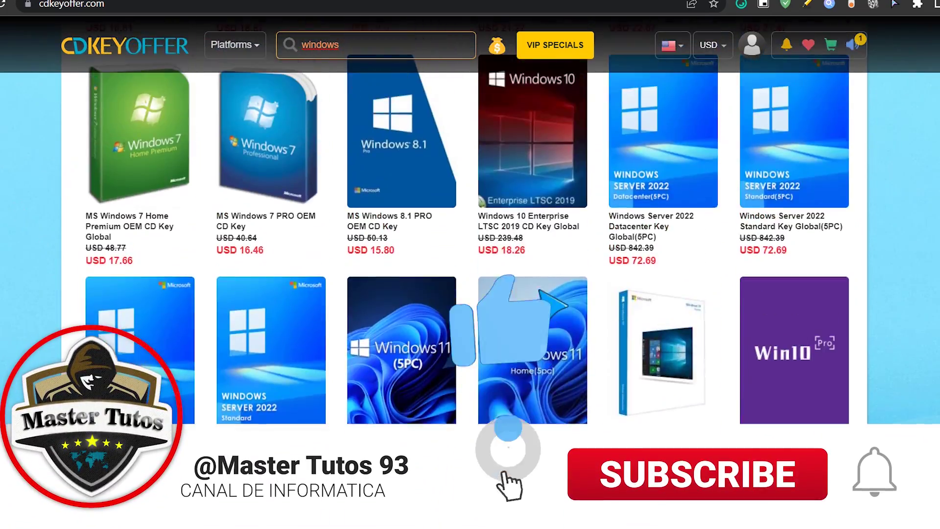
scroll(544, 306, up, 10)
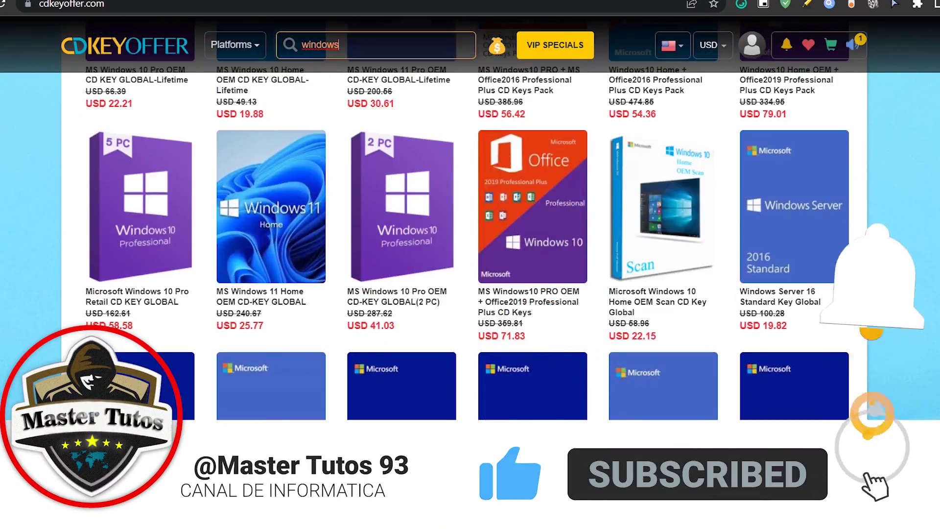
scroll(676, 252, down, 20)
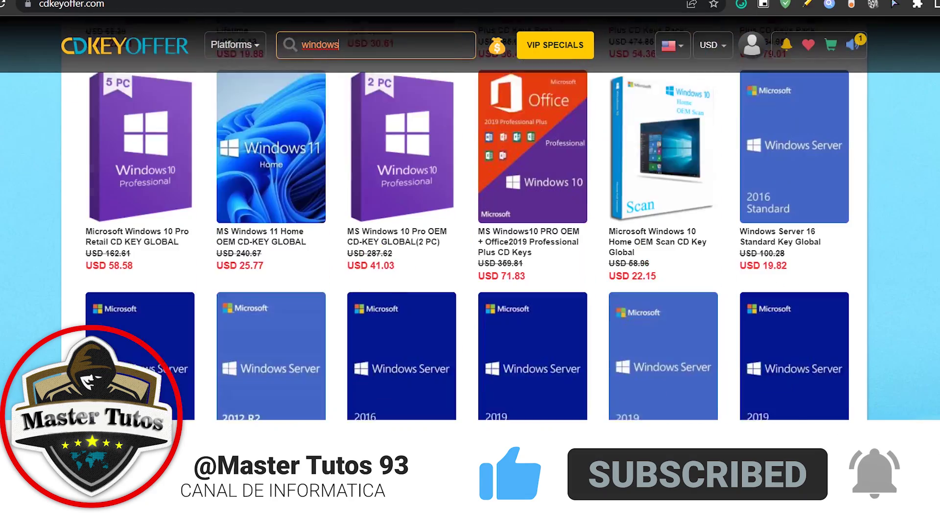